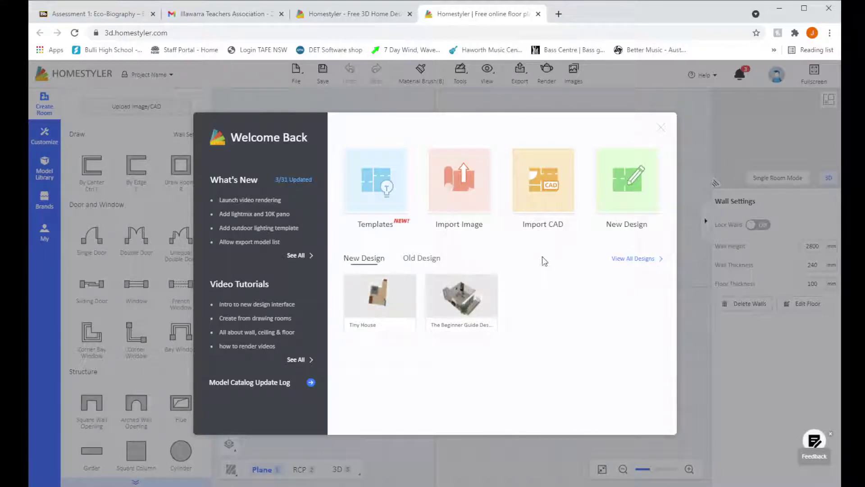
Step: Start a new blank design and set the measurement unit to m in the preferences
click(627, 182)
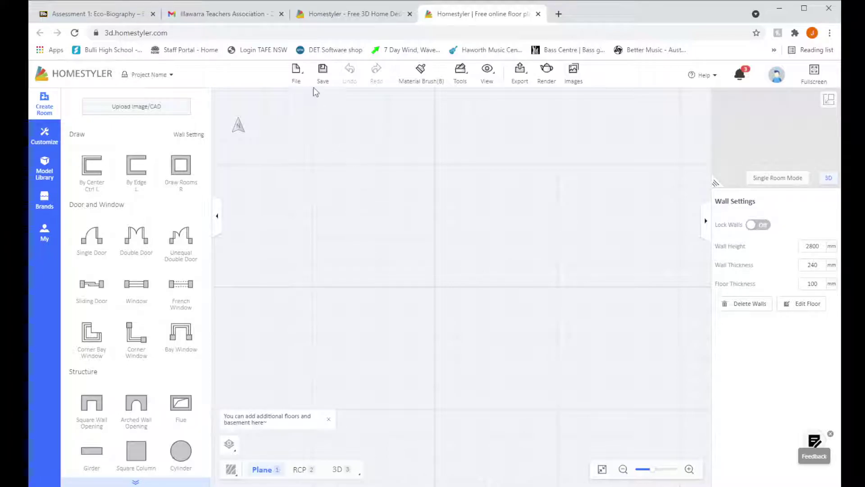
mouse_move(301, 78)
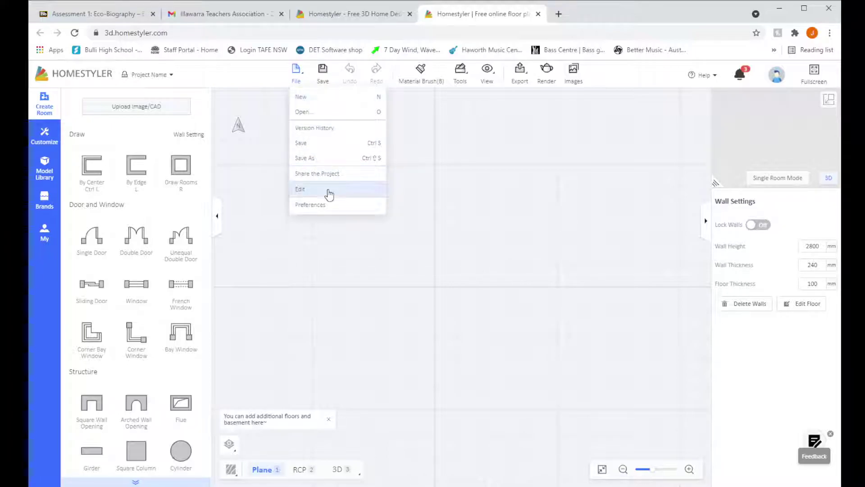
click(322, 210)
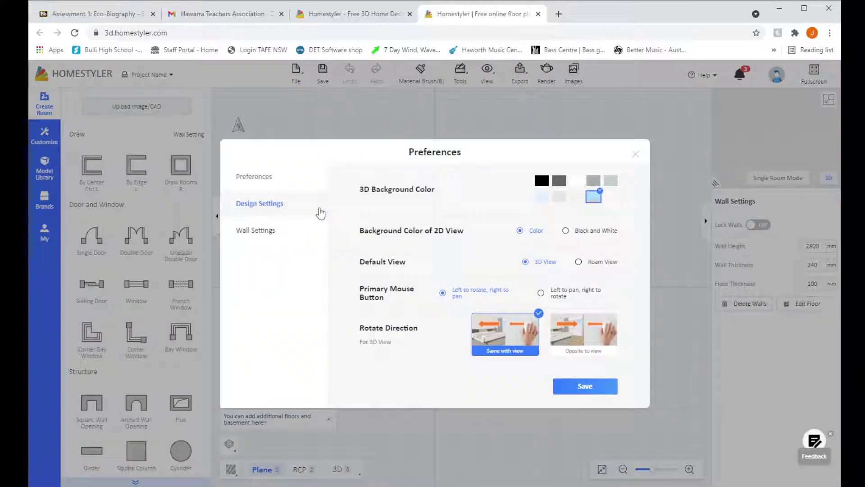
click(278, 178)
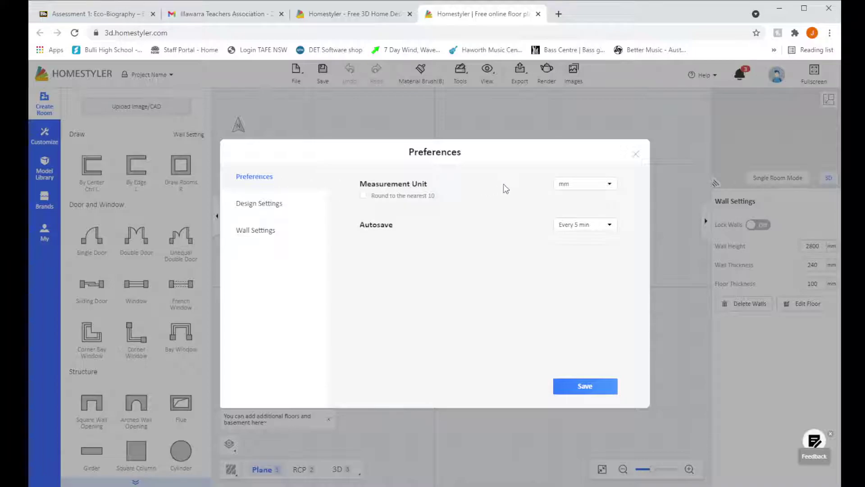
click(582, 184)
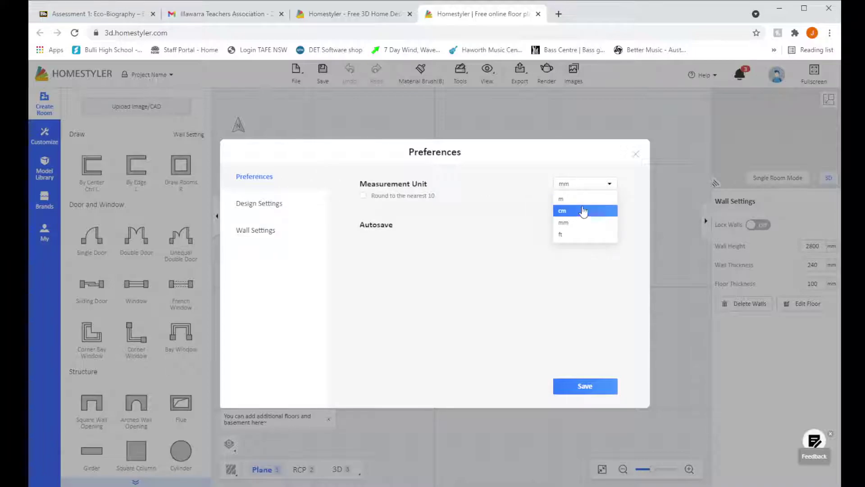
click(579, 198)
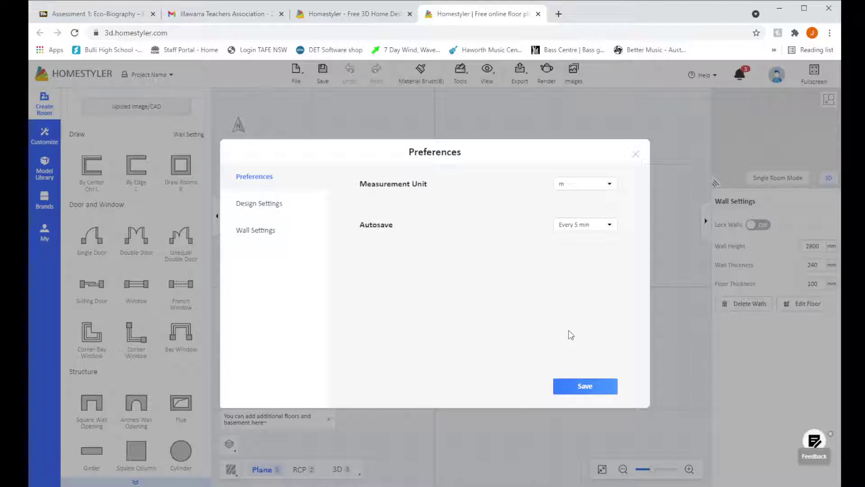
click(583, 386)
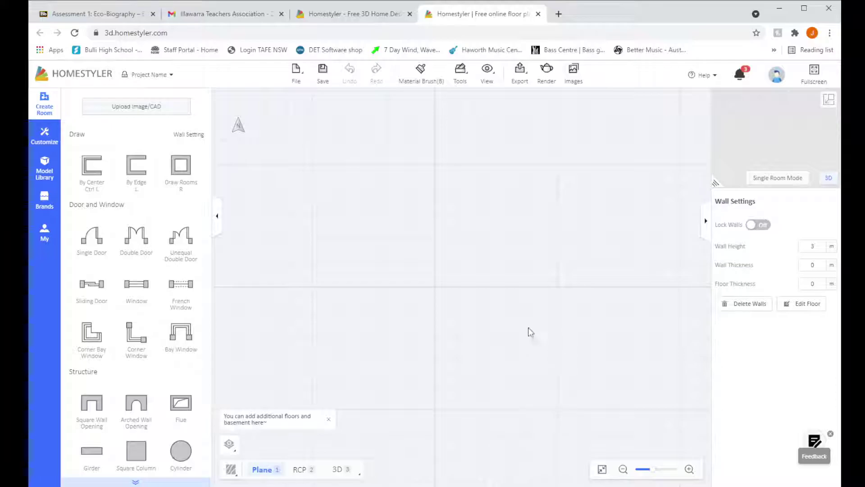
Step: Save the project under the name "Tiny house"
click(321, 72)
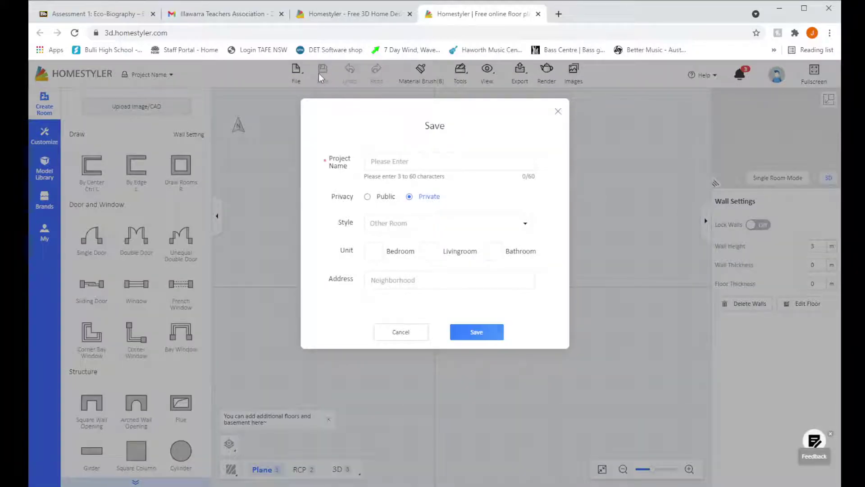
click(437, 161)
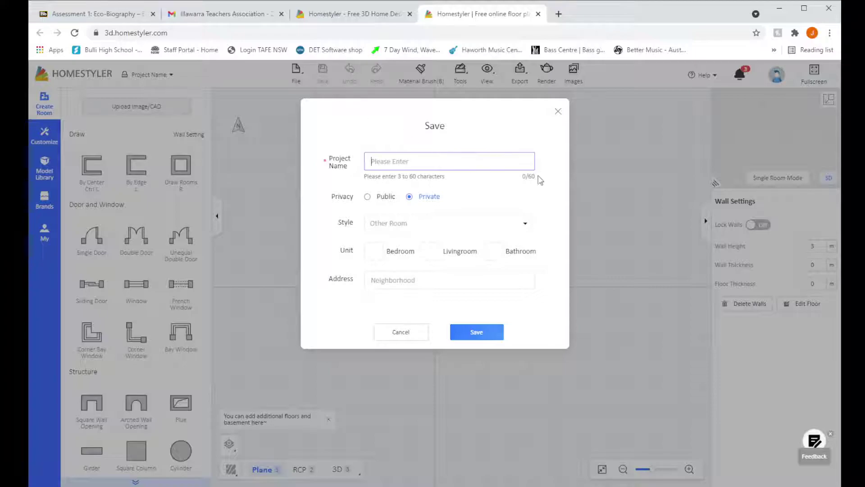
text(Tin)
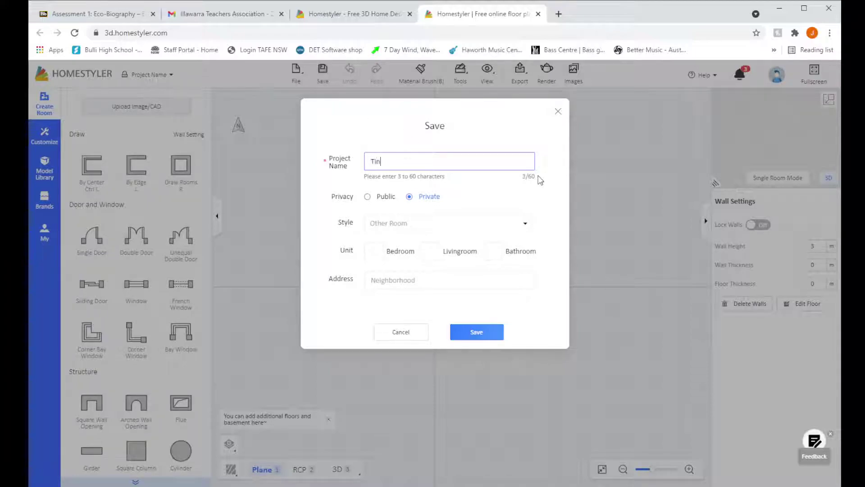
text(y house)
click(465, 337)
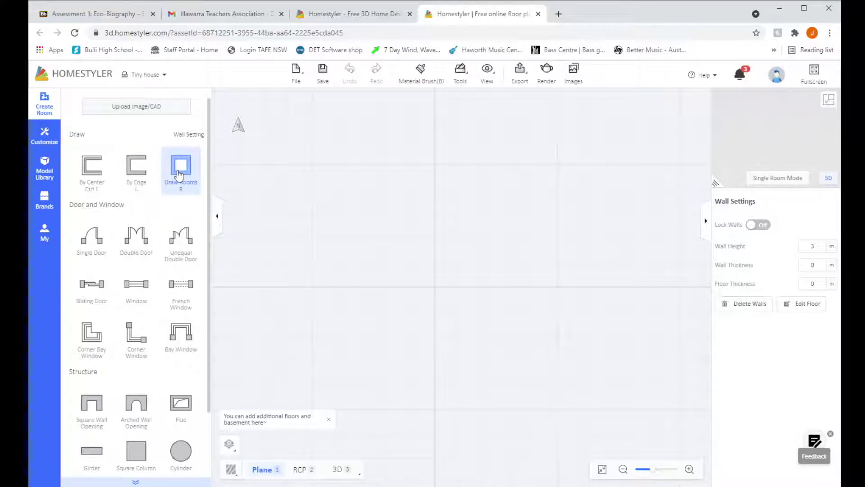
Step: Draw a 5 m by 5 m room starting from the centre of the floor plan grid
click(179, 175)
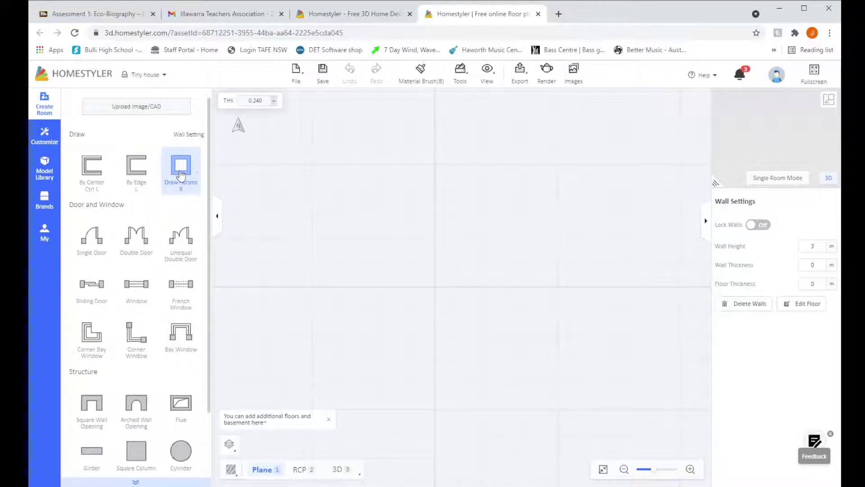
click(435, 286)
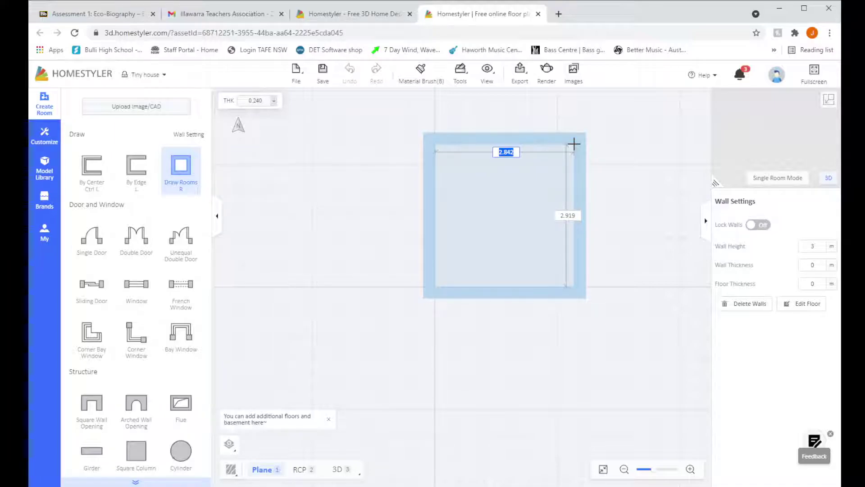
text(5)
key(Tab)
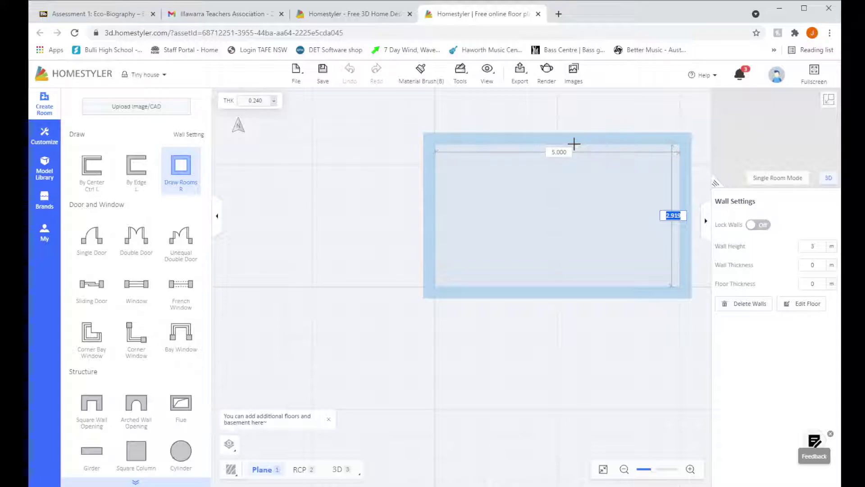
key(Tab)
key(Tab)
text(5)
key(Return)
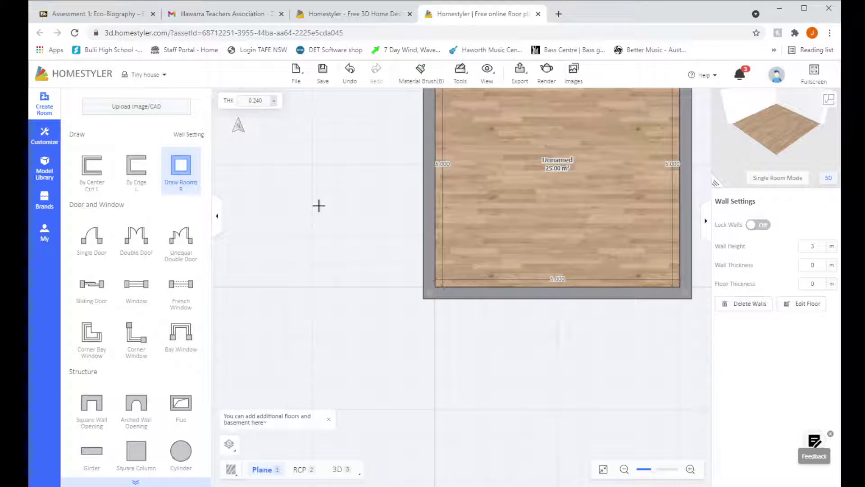
key(Escape)
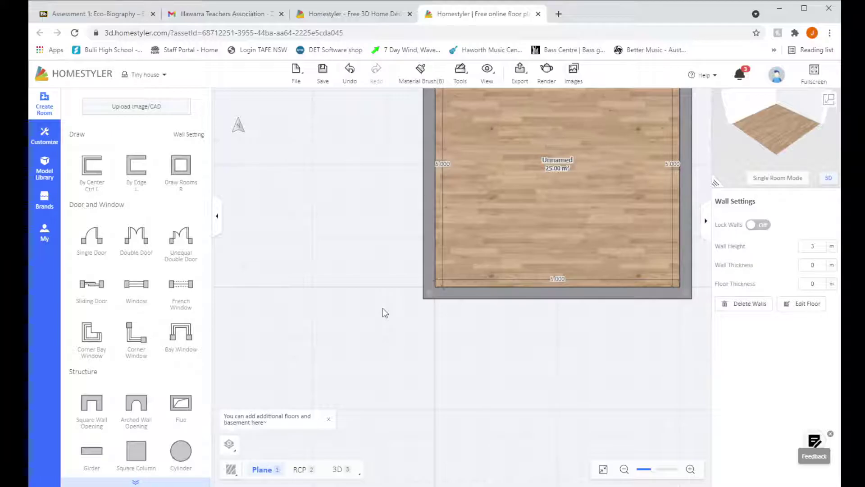
Step: Draw a 2 m wall by edge from the room's lower-right outer corner, extending its bottom wall outward to the right
scroll(383, 307, down, 3)
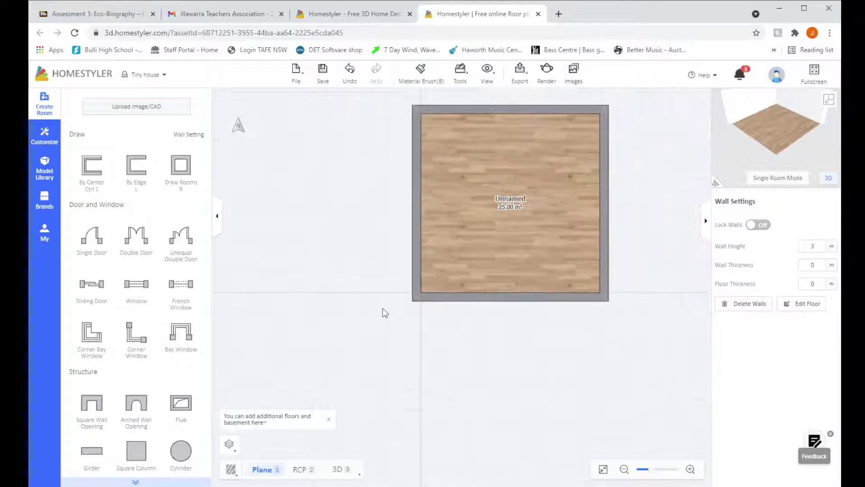
scroll(383, 308, down, 2)
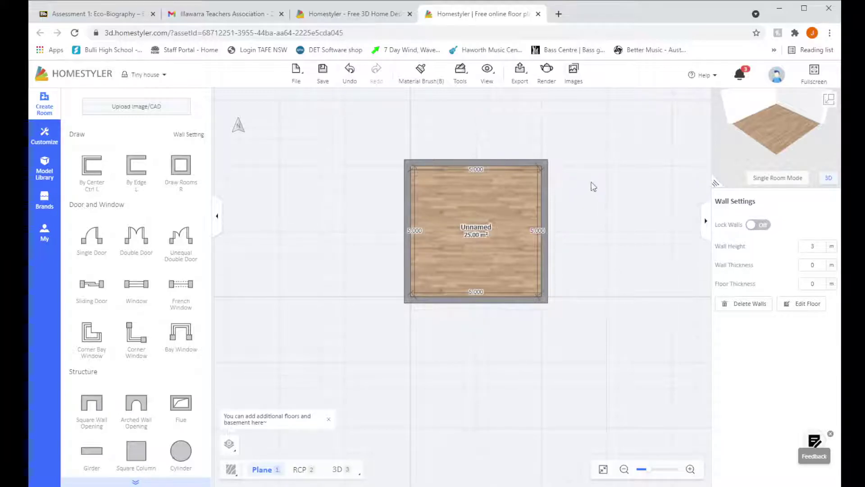
drag(576, 176, 551, 272)
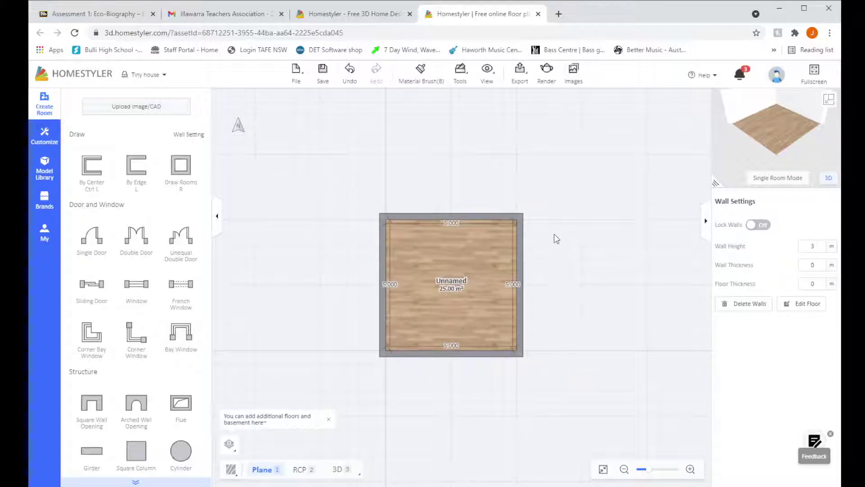
drag(558, 215, 575, 189)
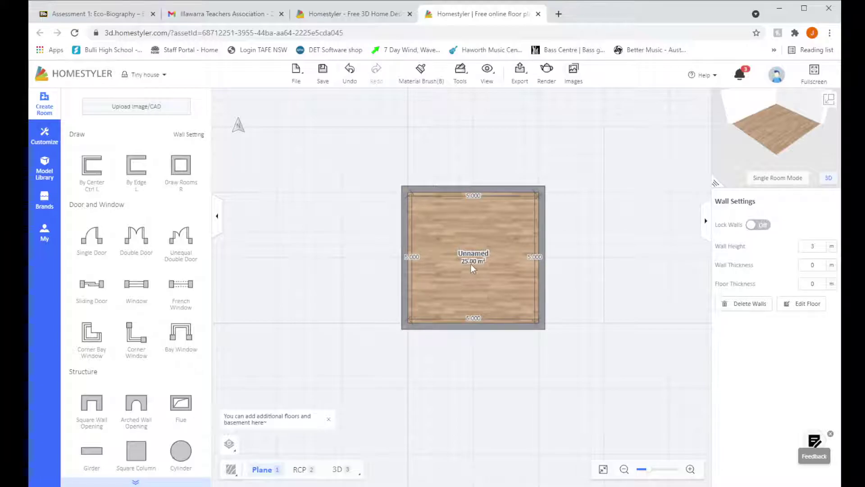
scroll(471, 264, up, 2)
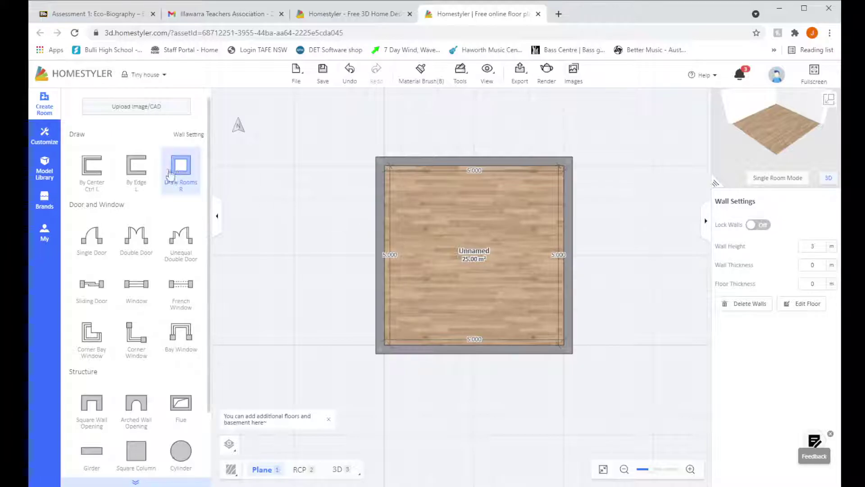
click(141, 162)
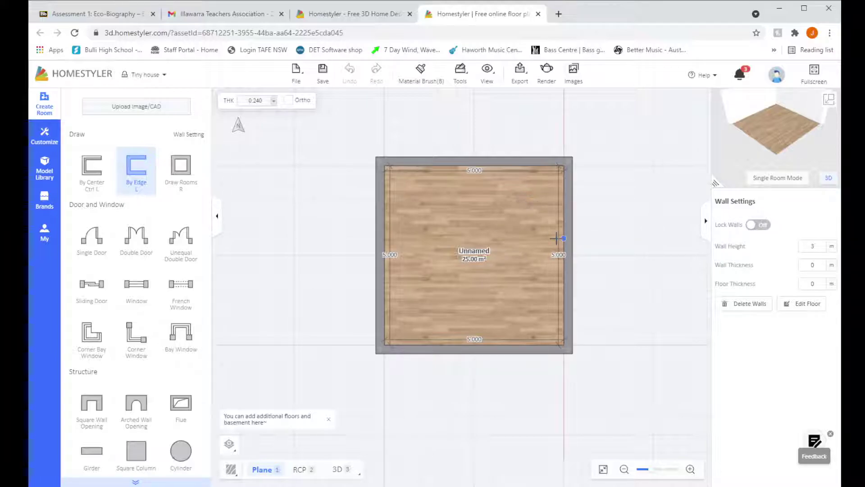
click(572, 347)
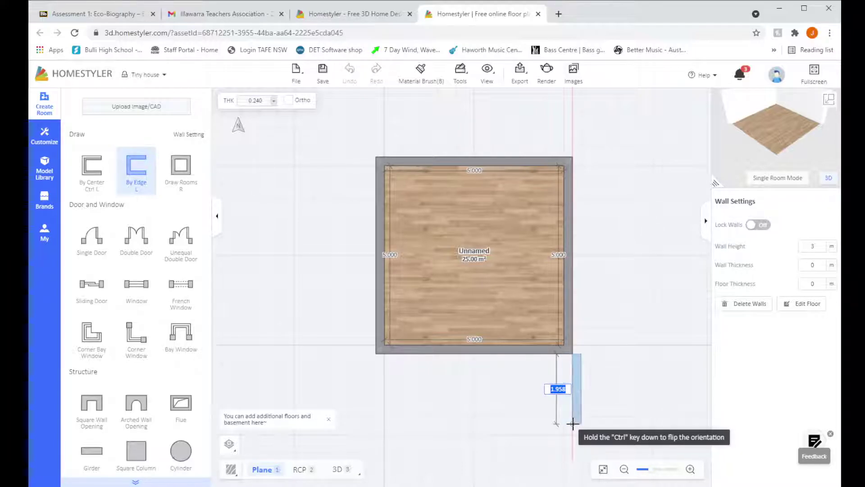
key(ctrl)
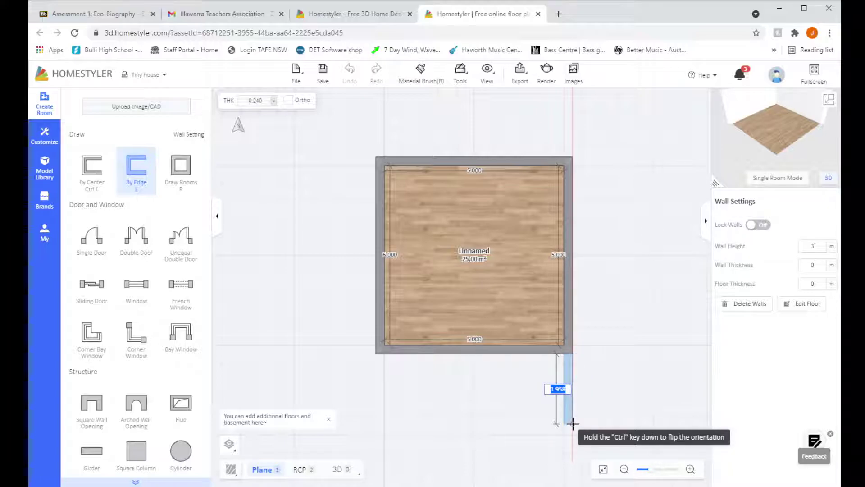
key(ctrl)
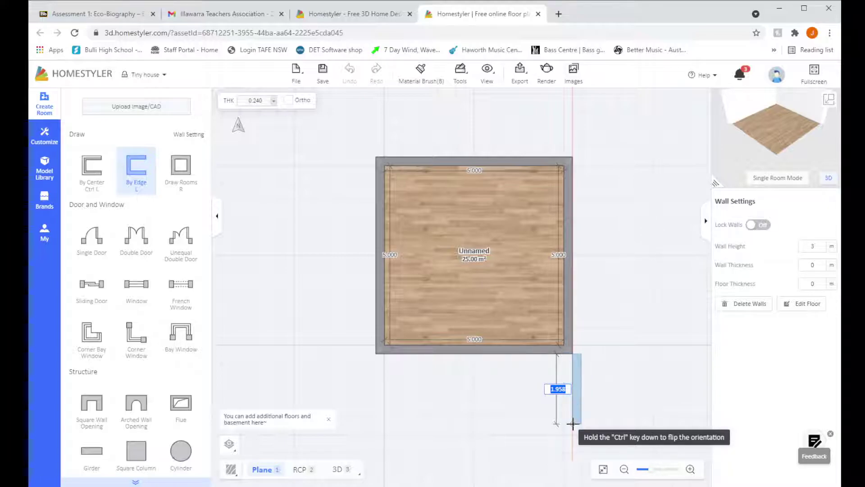
key(ctrl)
key(ctrl)
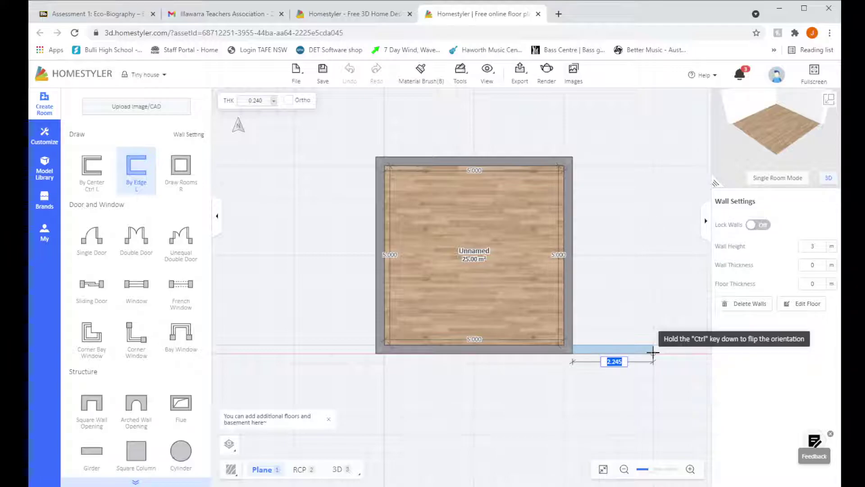
text(2)
key(Return)
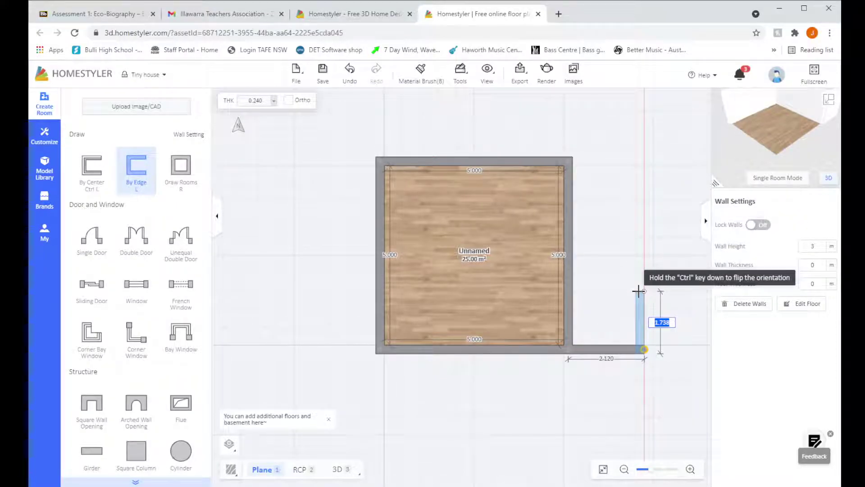
Step: Continue with a 3 m wall upward and close the small side room with a wall back to the main room
text(3)
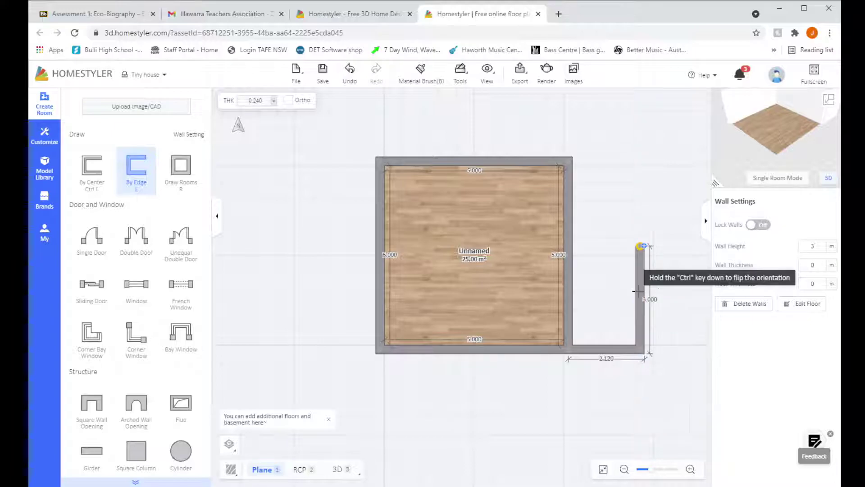
key(Return)
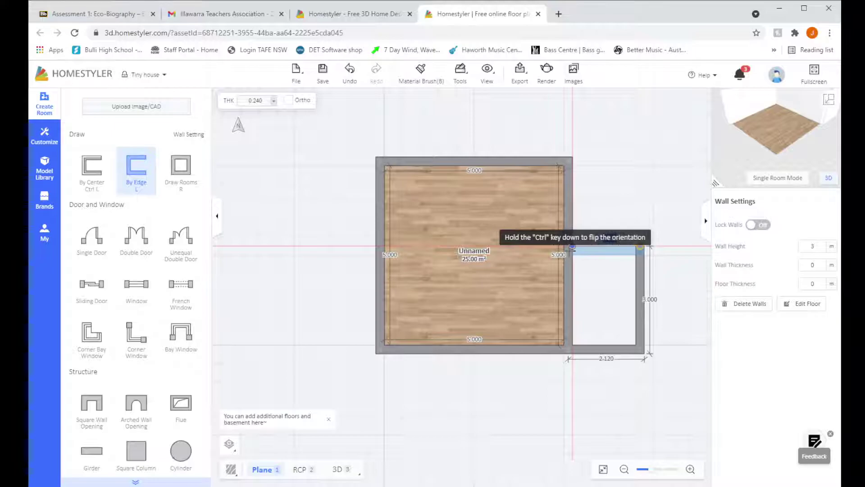
click(573, 247)
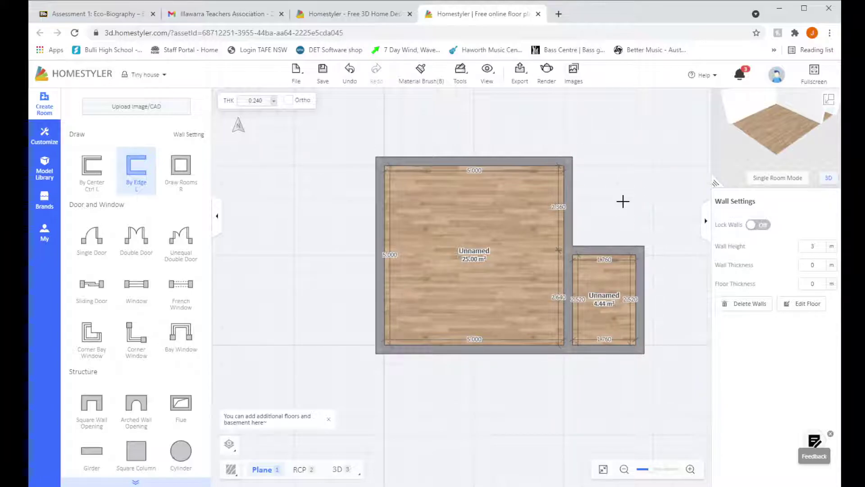
key(Escape)
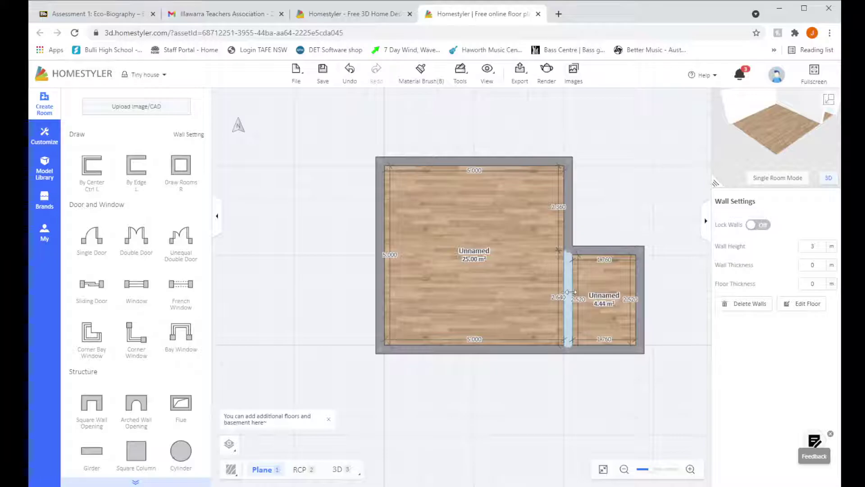
Step: Try splitting the wall shared by the two rooms near its midpoint, and undo the split
click(571, 292)
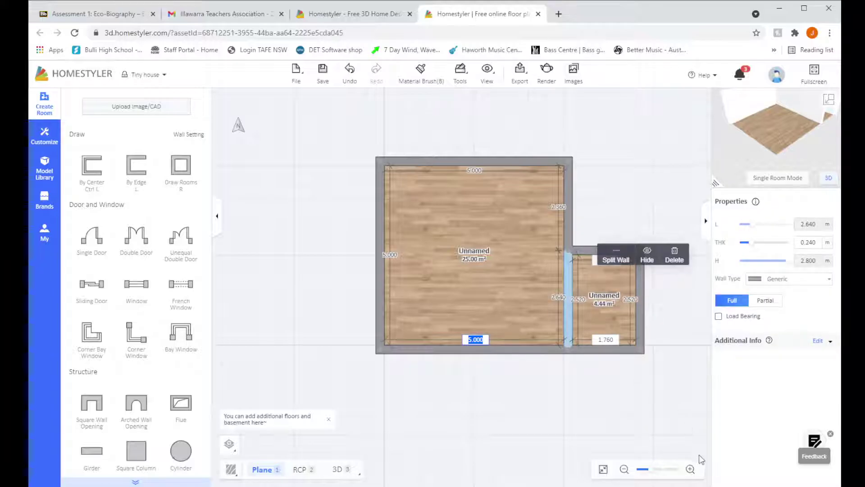
click(620, 262)
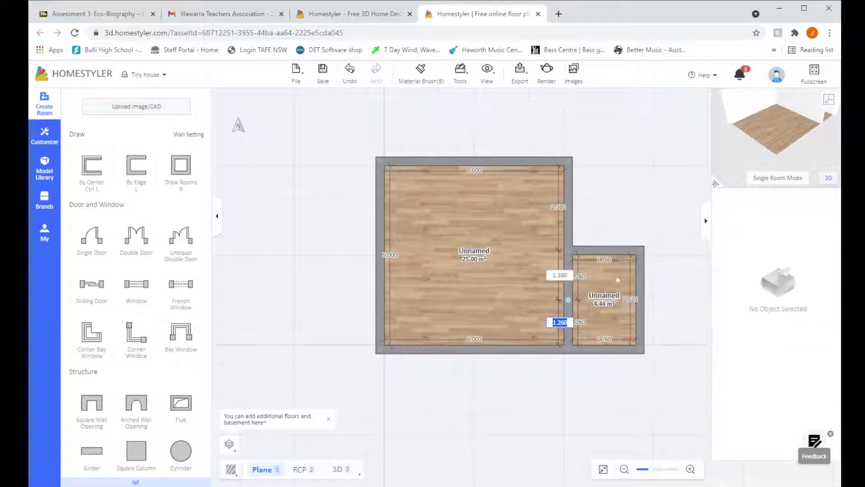
mouse_move(568, 299)
mouse_down()
mouse_move(571, 316)
mouse_move(566, 283)
mouse_move(580, 293)
mouse_move(512, 304)
mouse_move(475, 247)
mouse_move(464, 256)
mouse_move(563, 288)
mouse_move(568, 301)
mouse_up()
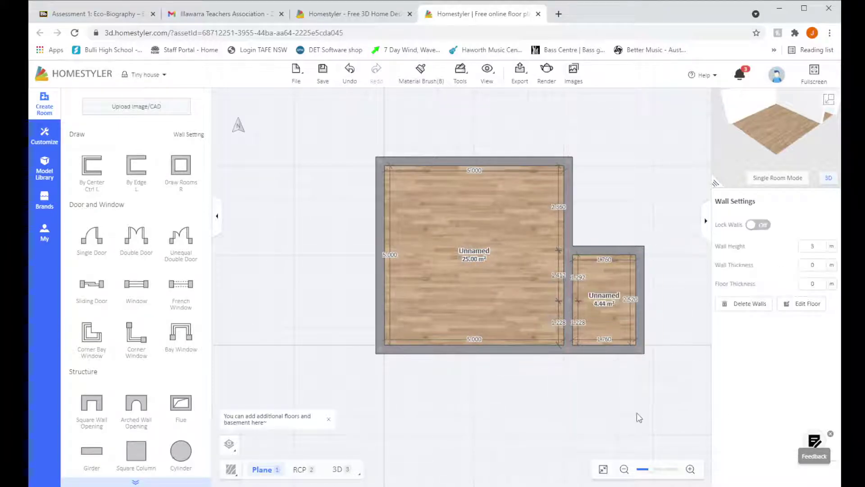
key(ctrl+z)
key(ctrl+z)
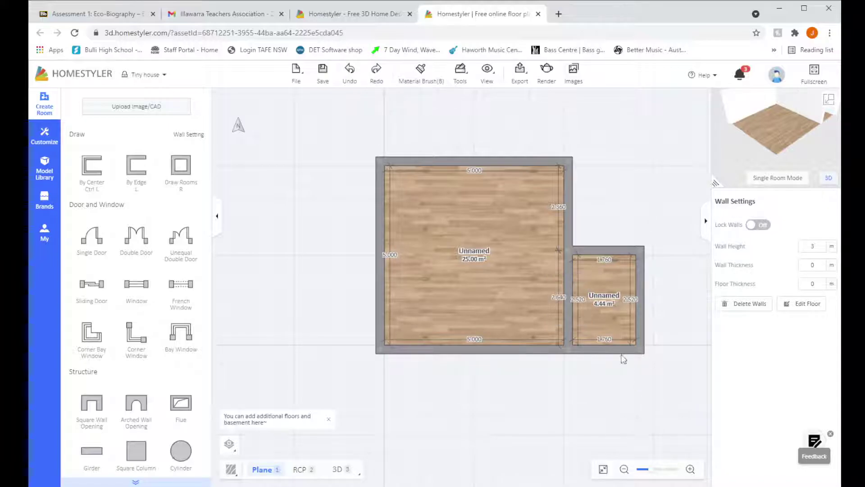
Step: Delete the shared wall between the main room and the small side room
click(568, 316)
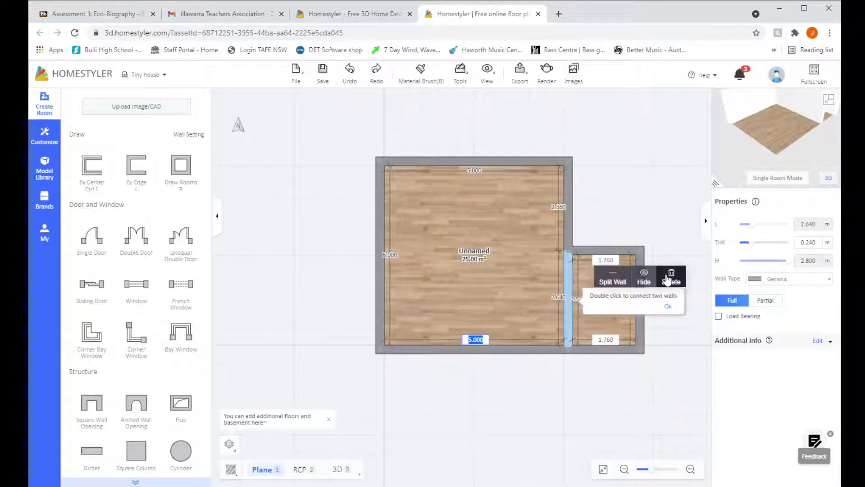
click(669, 278)
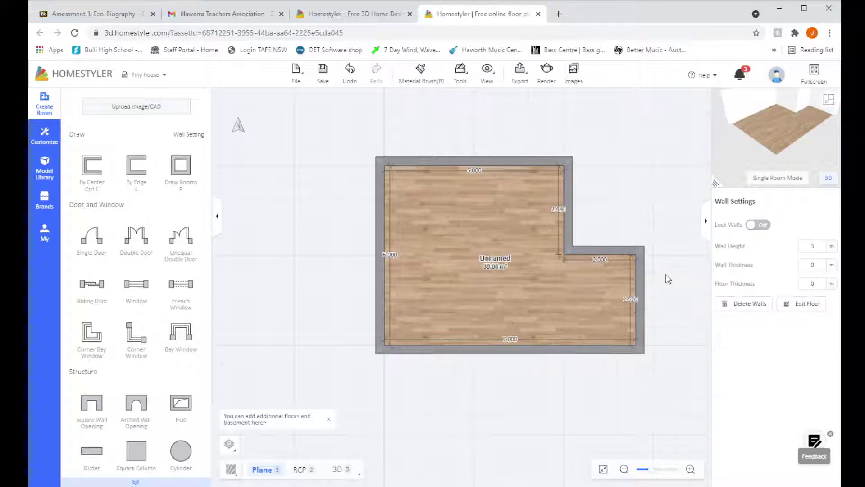
Step: Place a double door in the main room's top wall, about 2.75 m from its left inner corner
click(128, 242)
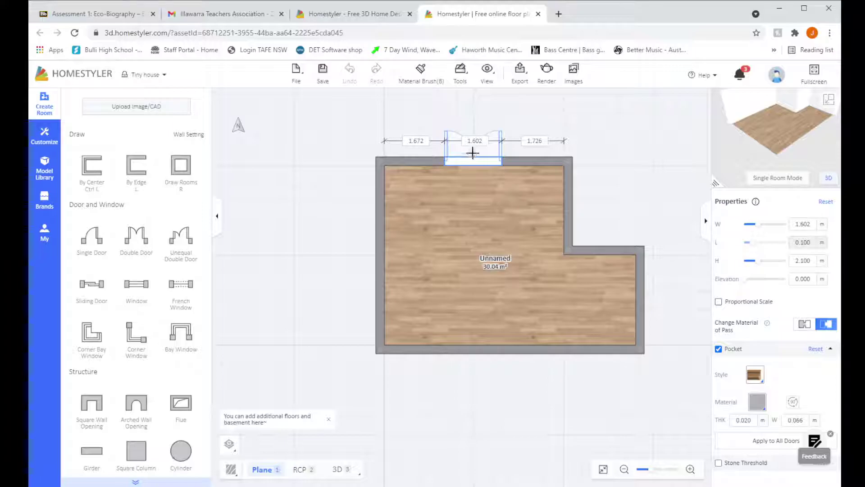
key(r)
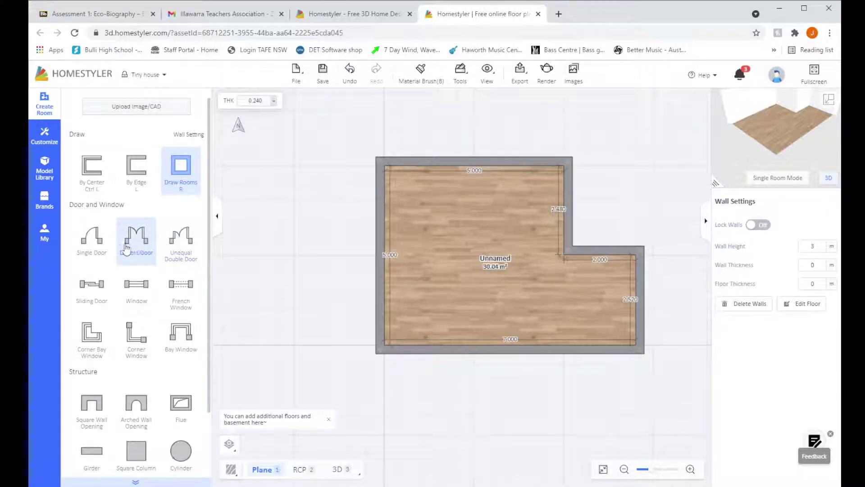
click(123, 249)
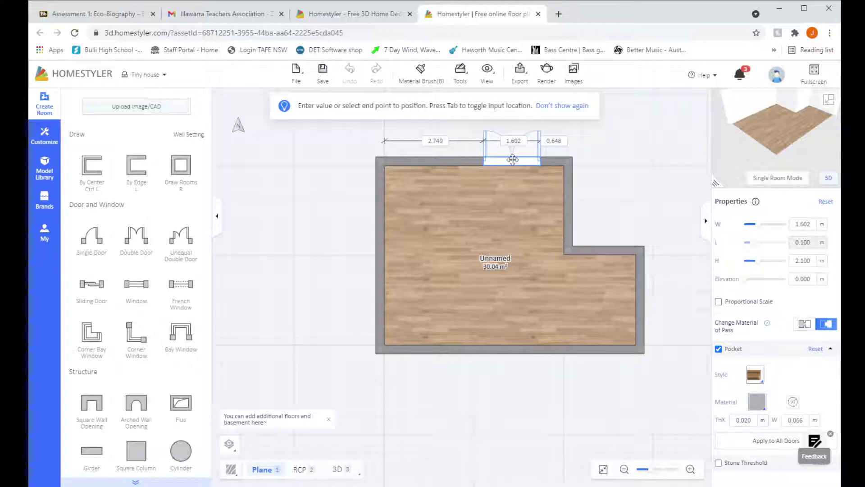
click(513, 160)
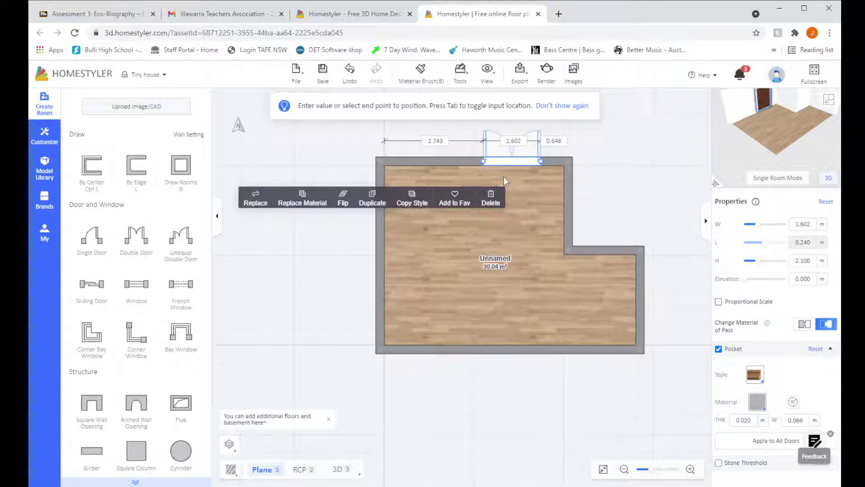
Step: Flip the double door so its leaves swing into the room
click(344, 204)
click(343, 203)
click(344, 204)
click(344, 204)
click(344, 204)
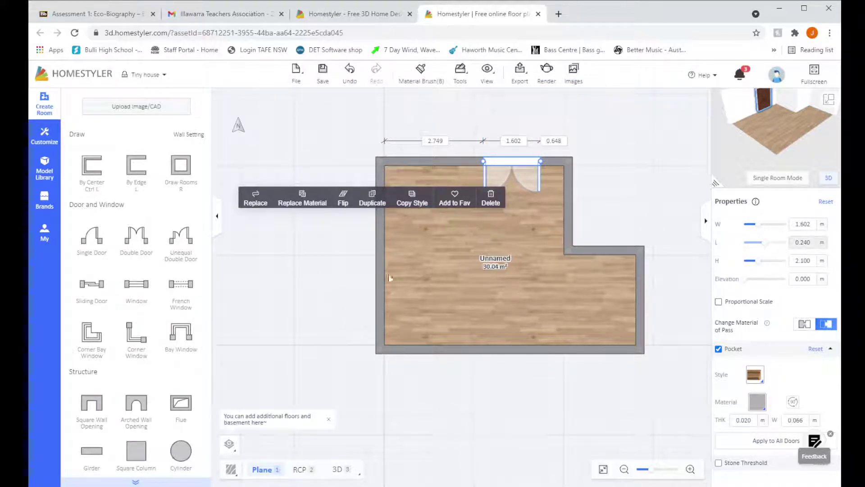
click(633, 177)
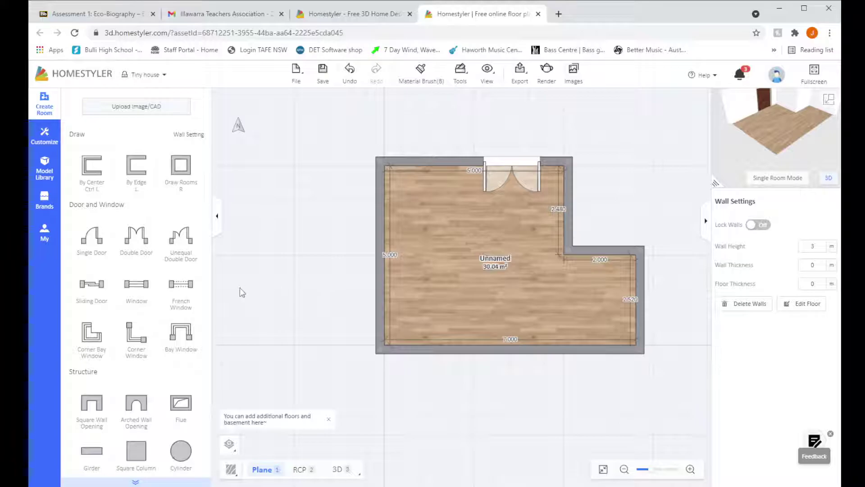
Step: Add a window to the top wall between the left corner and the double door, and set its width to 2 m
click(146, 295)
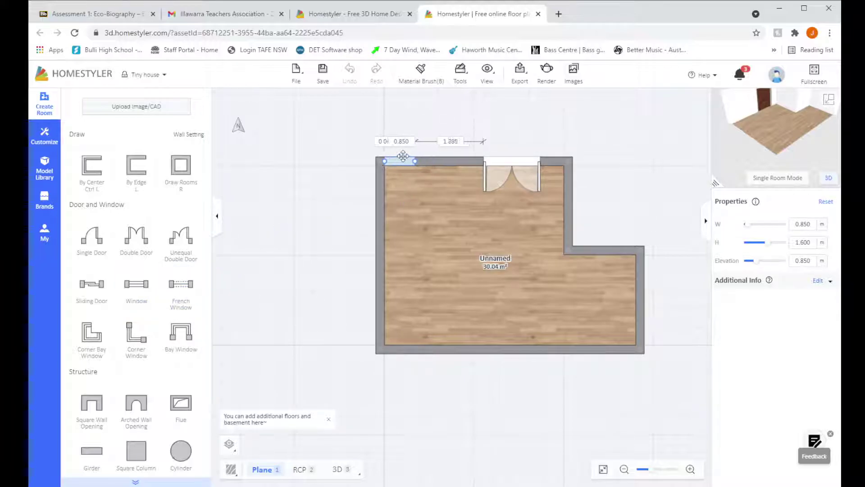
click(408, 157)
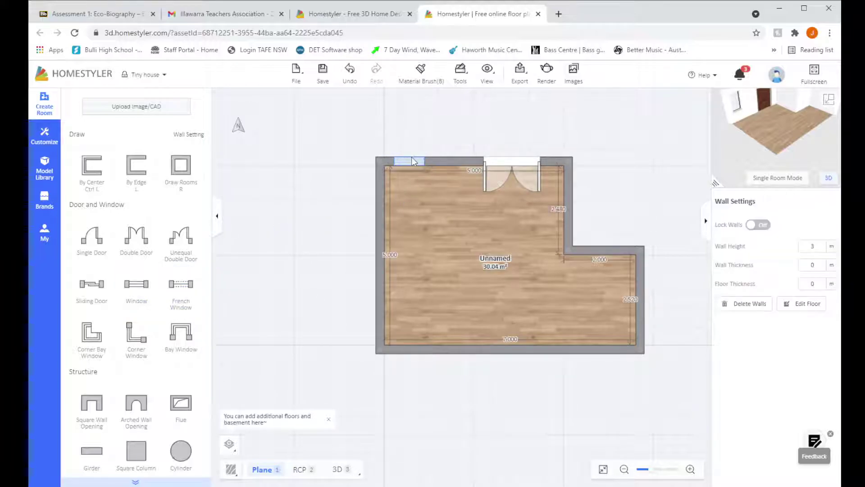
click(424, 159)
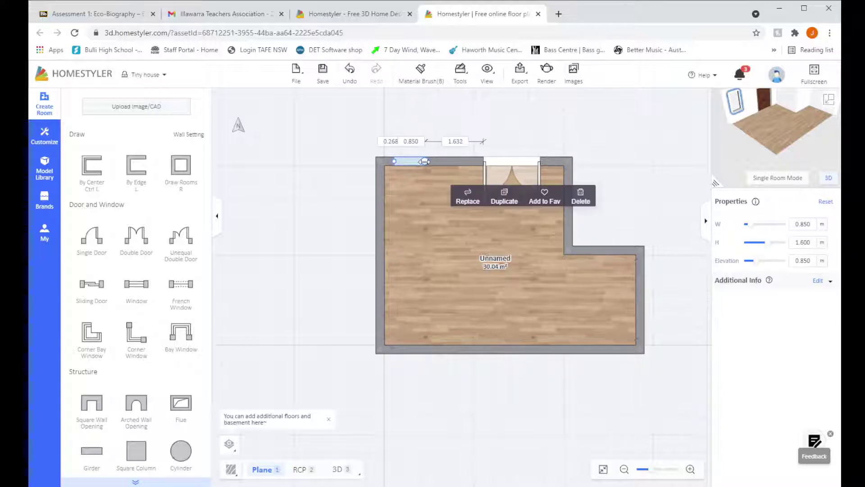
drag(424, 162, 463, 161)
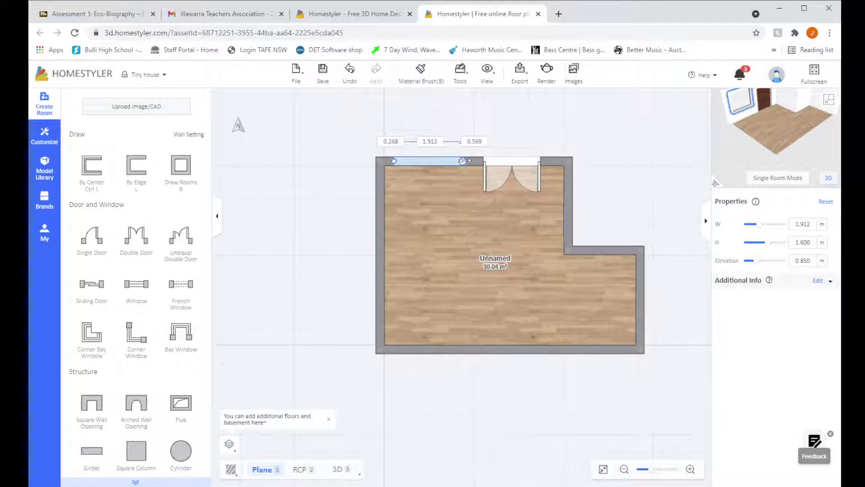
click(430, 142)
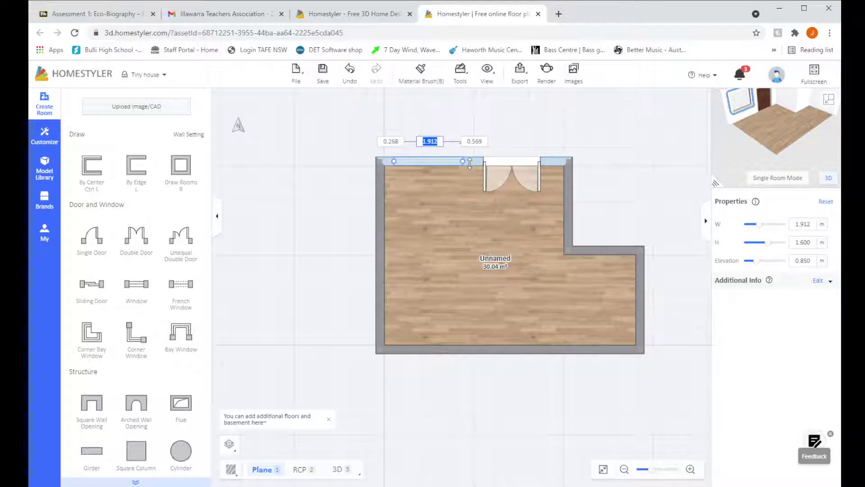
text(3)
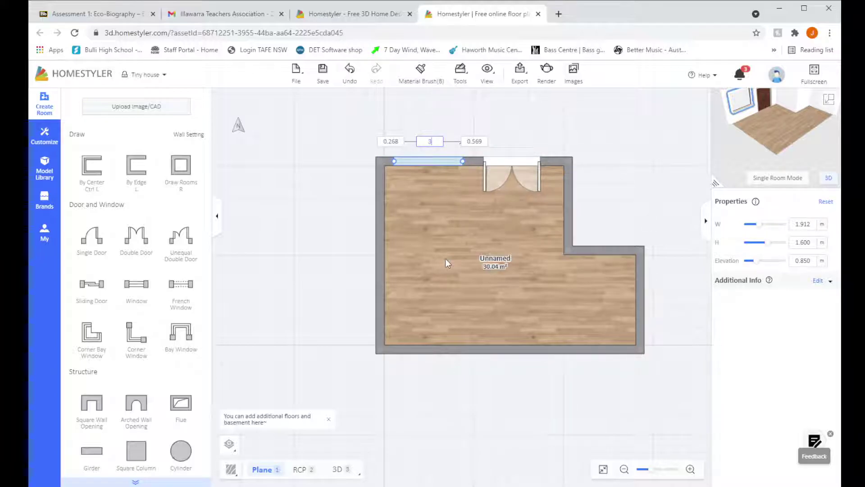
key(Return)
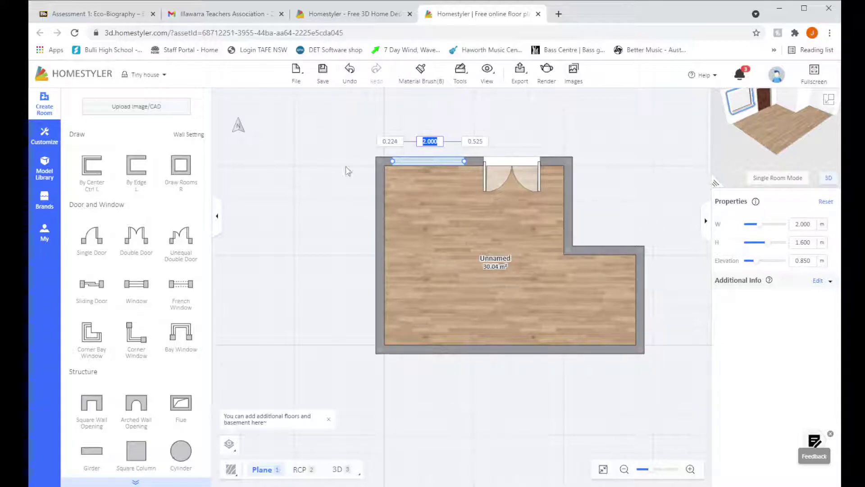
click(295, 151)
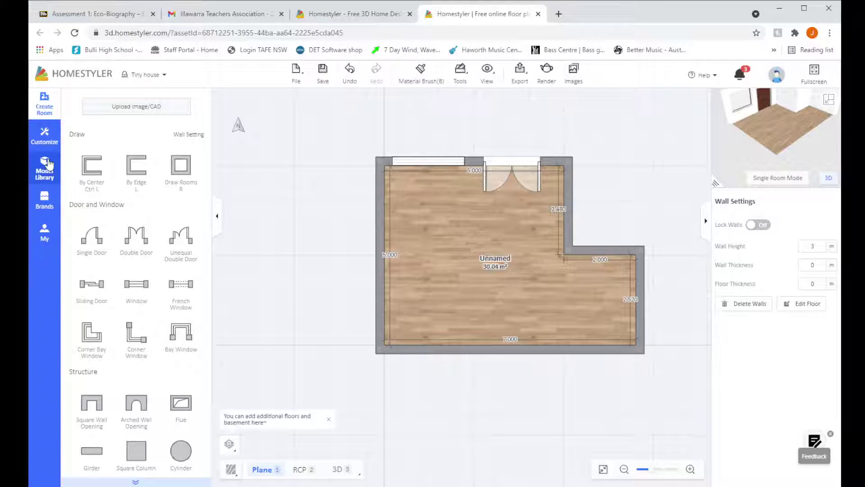
Step: Place a toilet from the bathroom catalog against the side area's right wall, about 0.13 m from the bottom wall
click(49, 165)
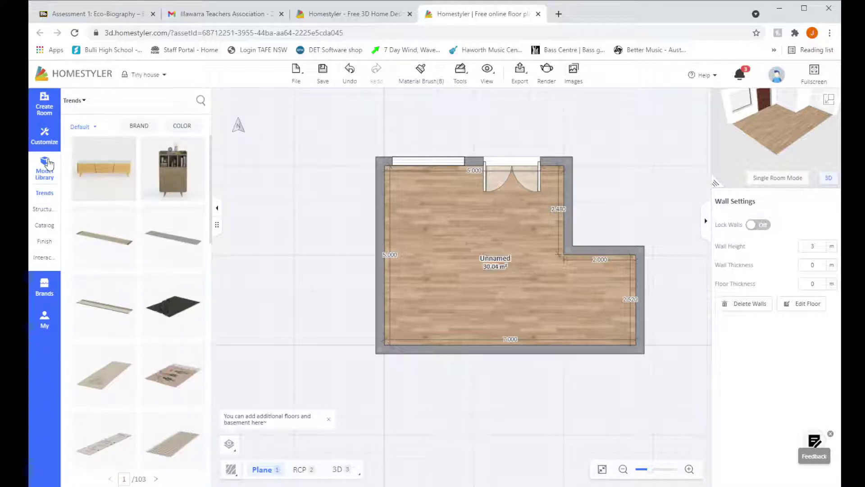
click(44, 225)
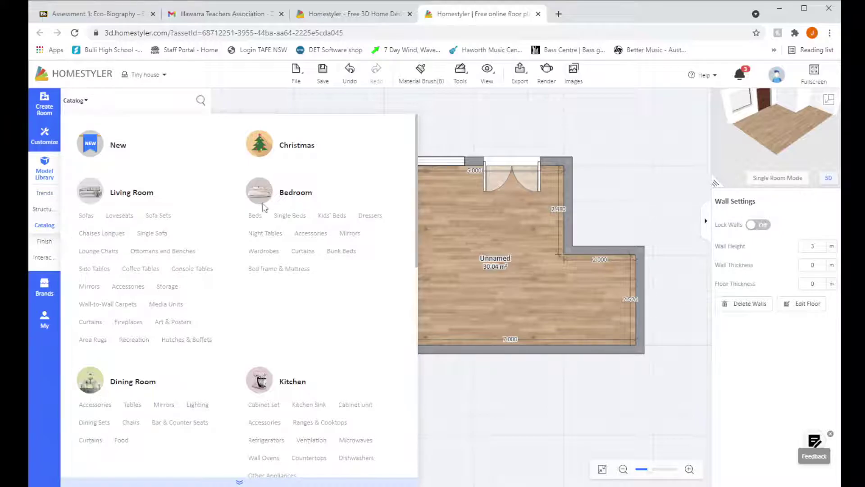
scroll(196, 355, down, 2)
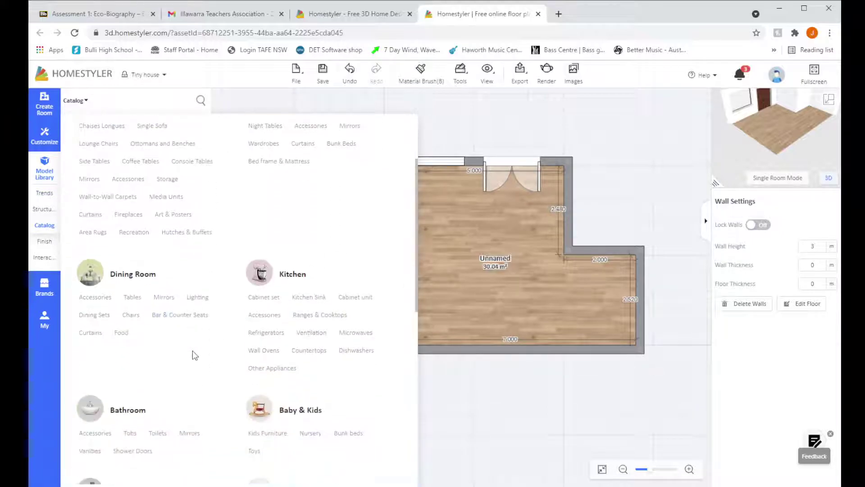
scroll(218, 376, down, 5)
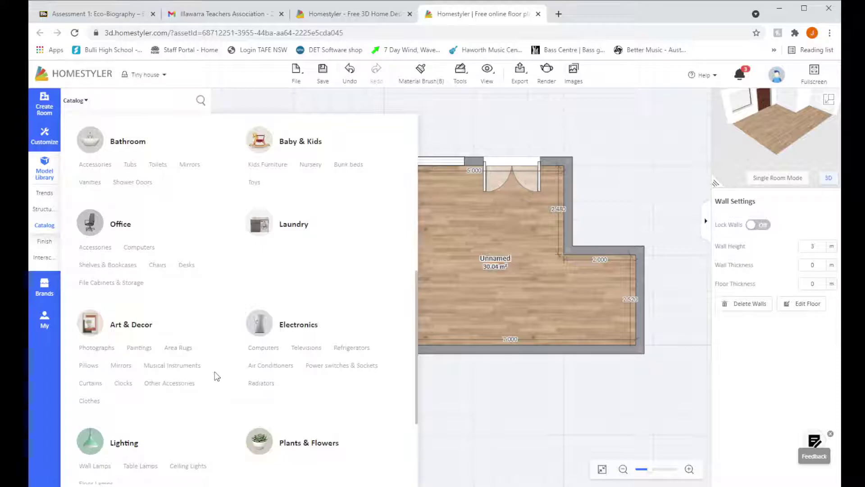
scroll(217, 376, up, 3)
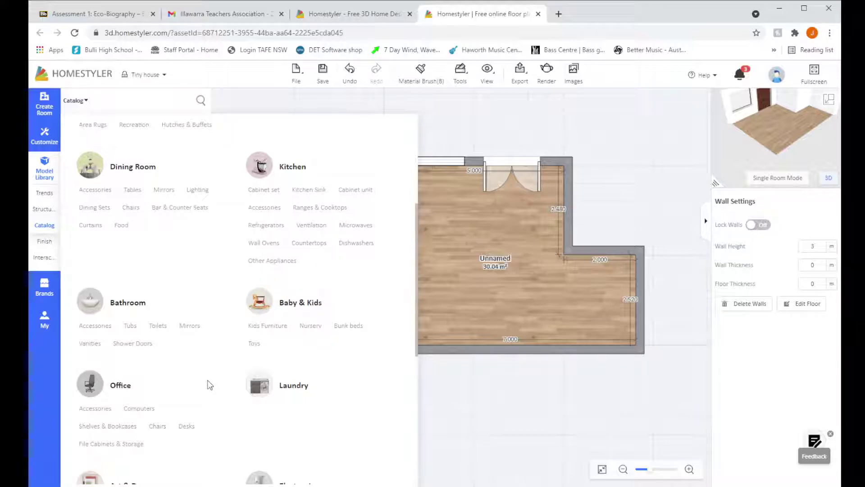
click(156, 324)
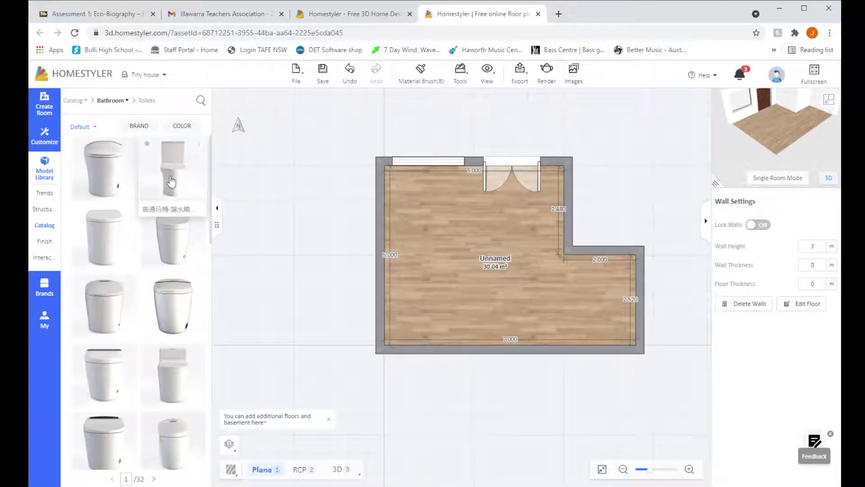
drag(172, 181, 628, 333)
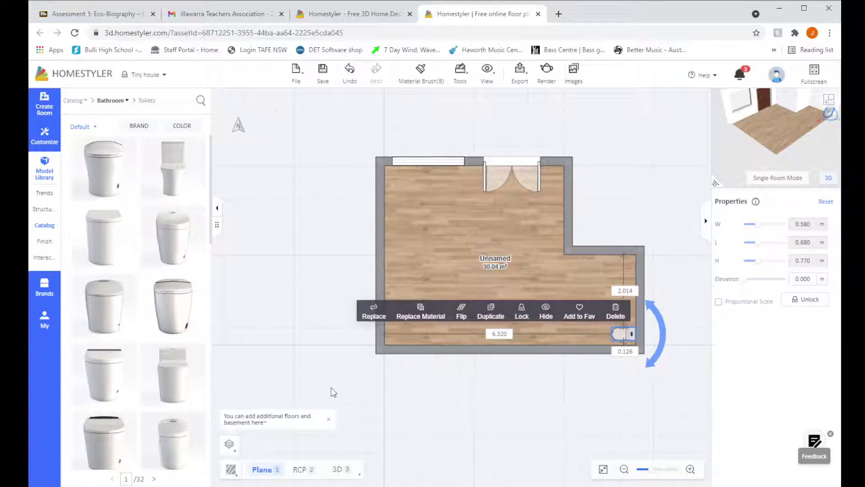
Step: Place the Shower Room 150 from the bathroom shower doors category in the side area's upper-right corner, above the toilet
click(42, 228)
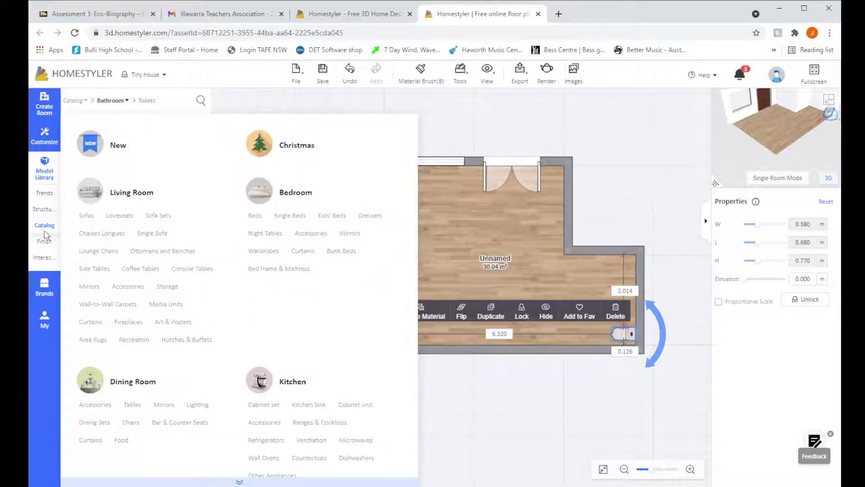
scroll(238, 360, down, 1)
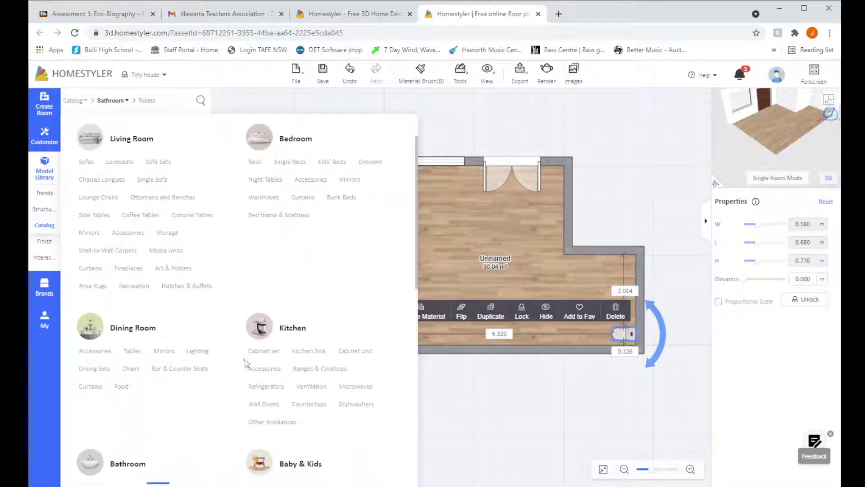
click(44, 230)
click(44, 229)
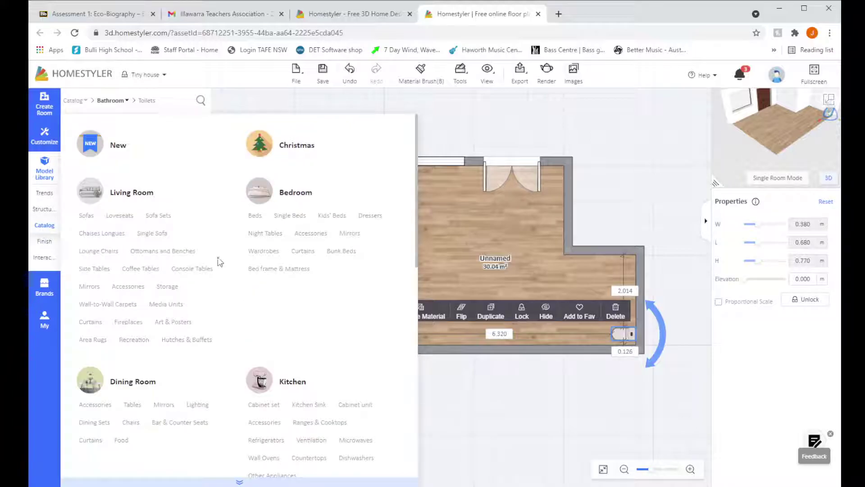
scroll(221, 263, down, 5)
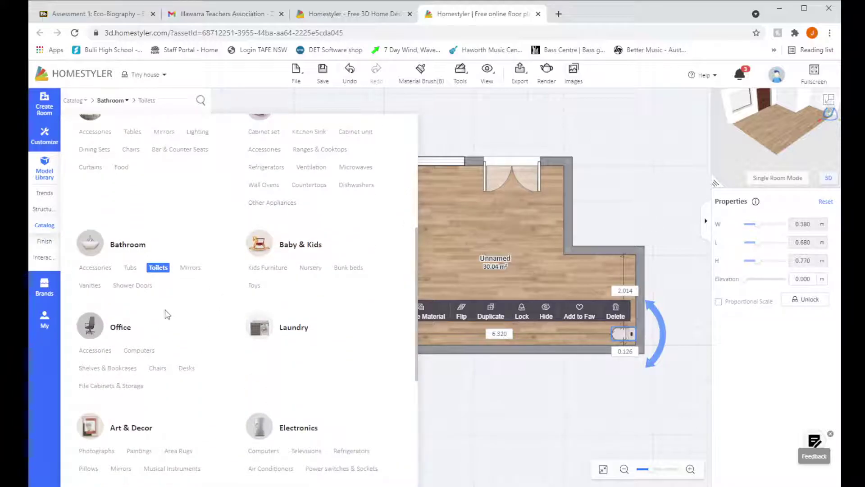
click(131, 285)
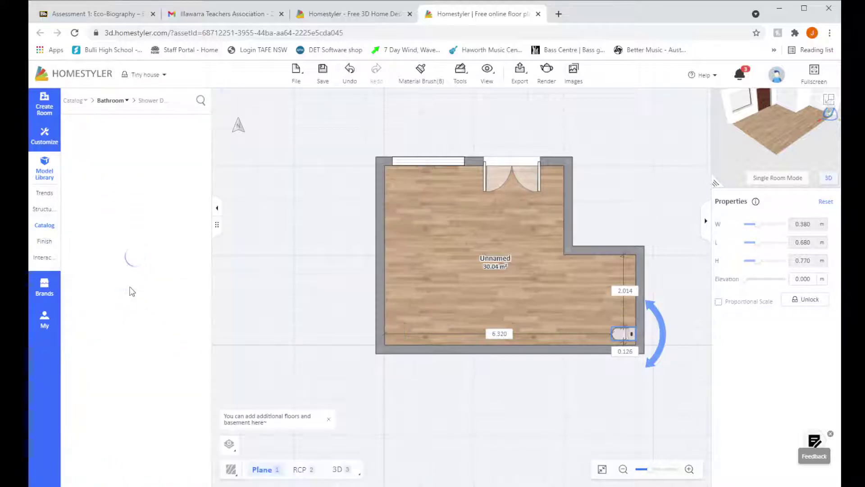
scroll(187, 329, down, 2)
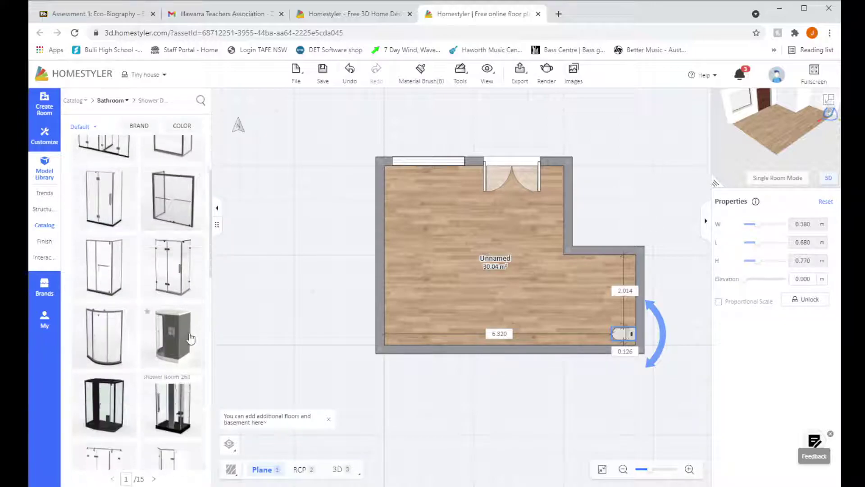
scroll(184, 342, down, 4)
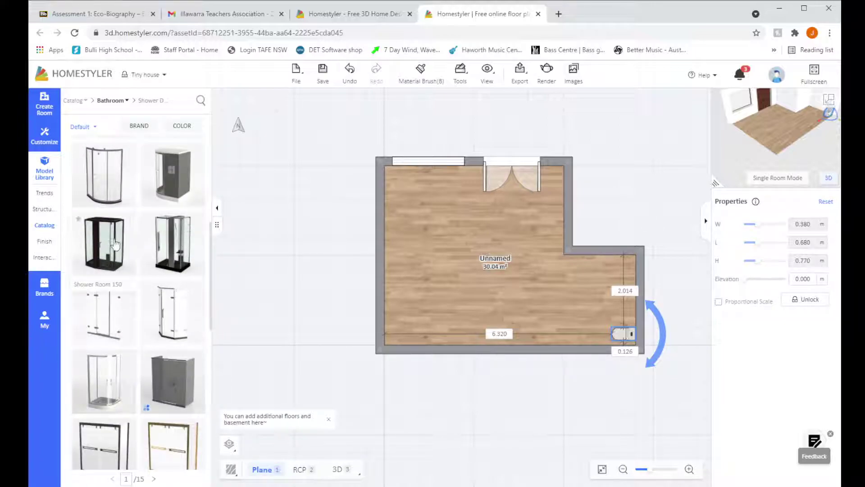
drag(106, 244, 619, 276)
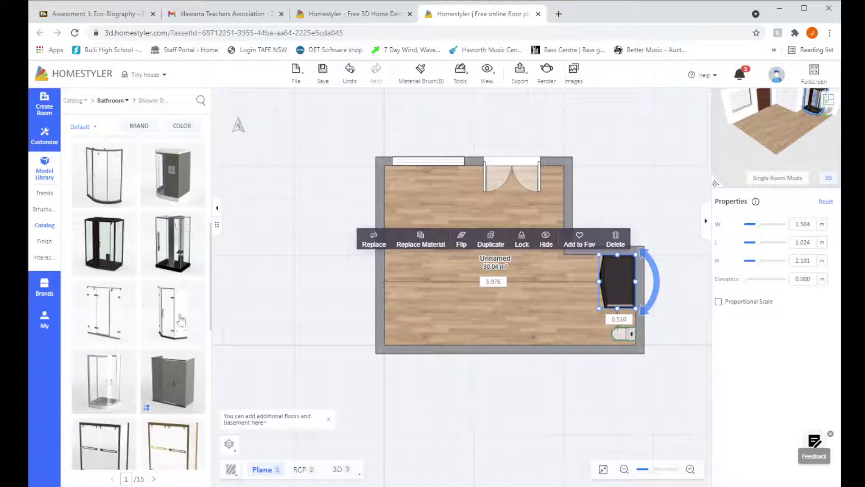
Step: Place a small black vanity from the bathroom vanities category against the side area's upper wall, left of the shower
click(45, 226)
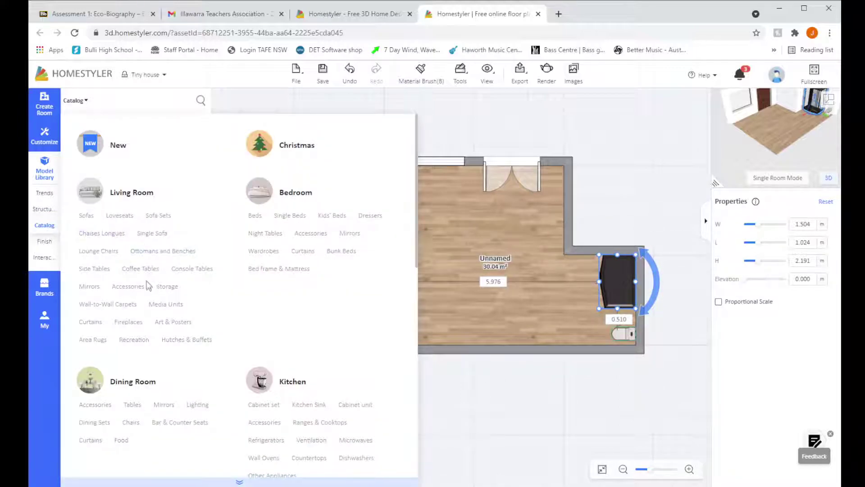
scroll(120, 305, down, 8)
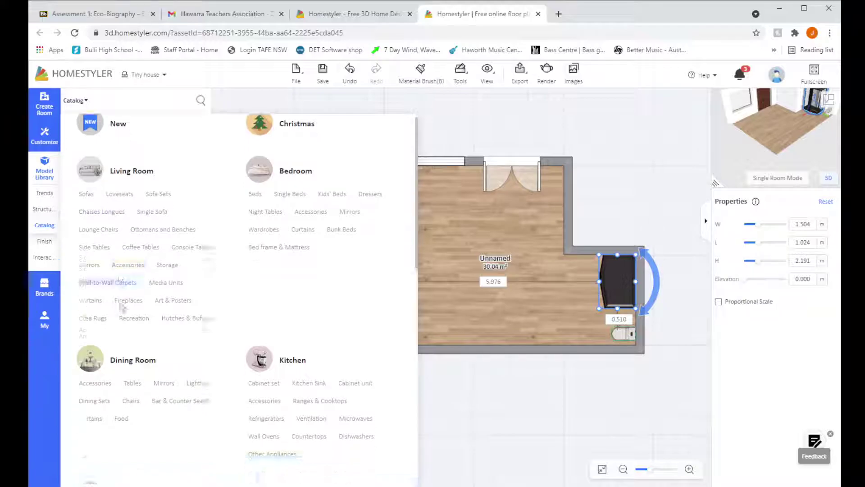
scroll(136, 325, down, 3)
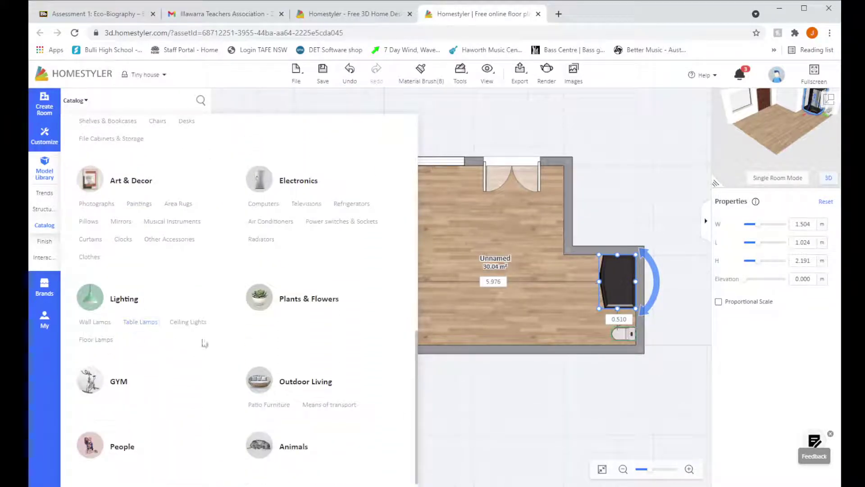
scroll(221, 342, up, 5)
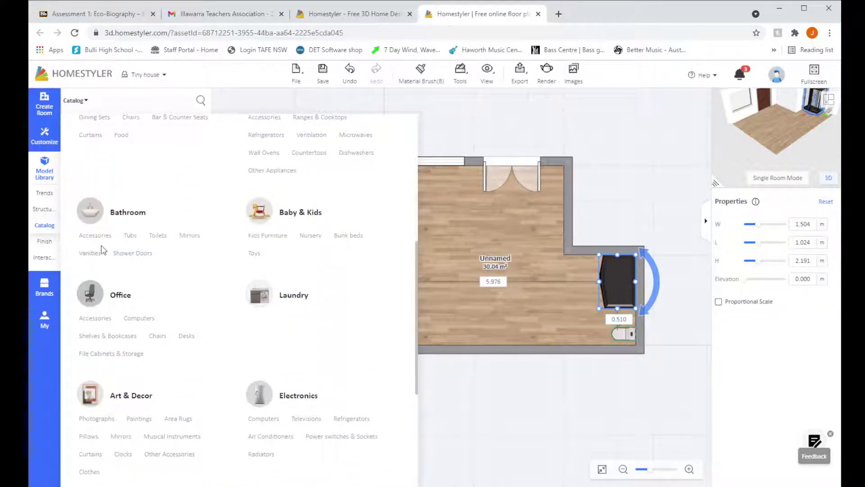
click(90, 253)
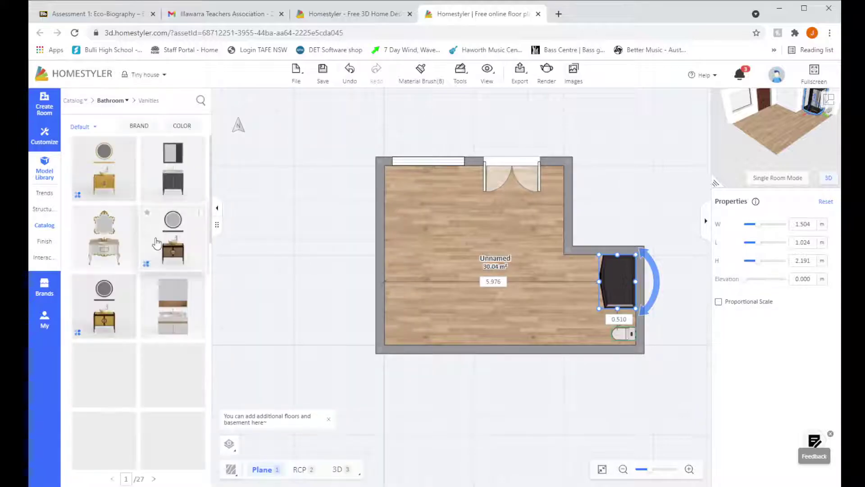
scroll(160, 243, down, 3)
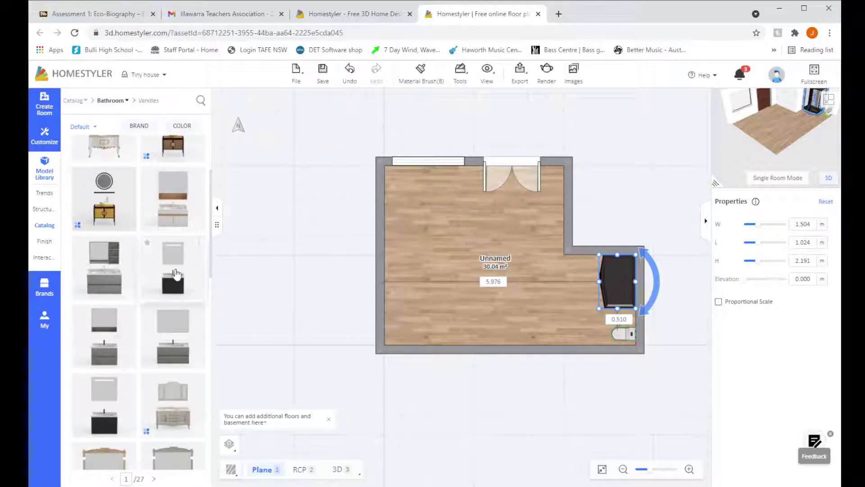
drag(194, 278, 584, 341)
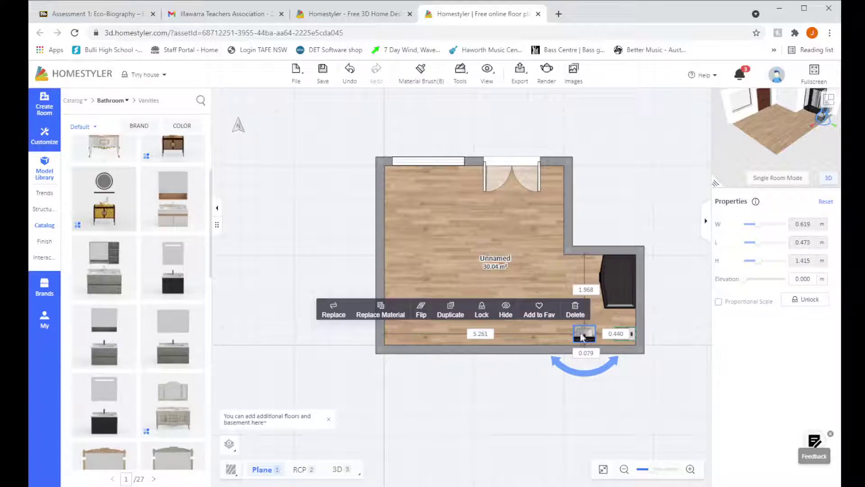
drag(581, 336, 575, 259)
click(569, 301)
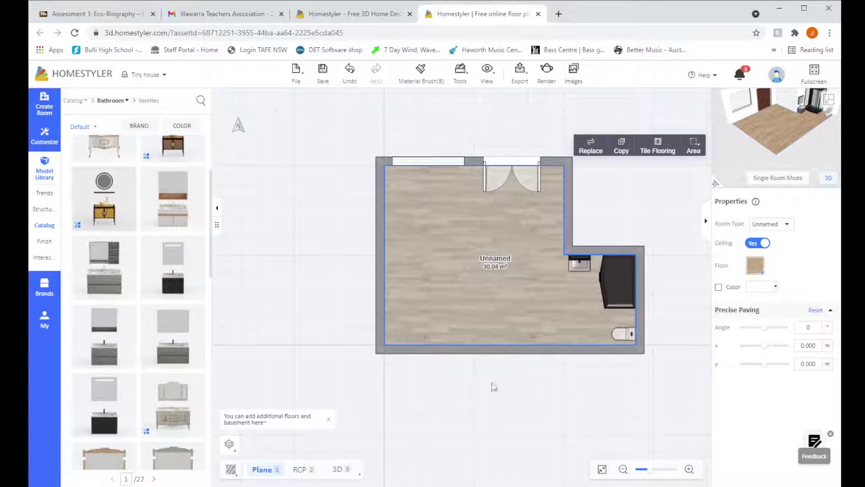
click(284, 245)
Step: Place the brown two-seat sofa from the living room sofas category against the top wall under the window, about 0.34 m from the left wall
click(44, 227)
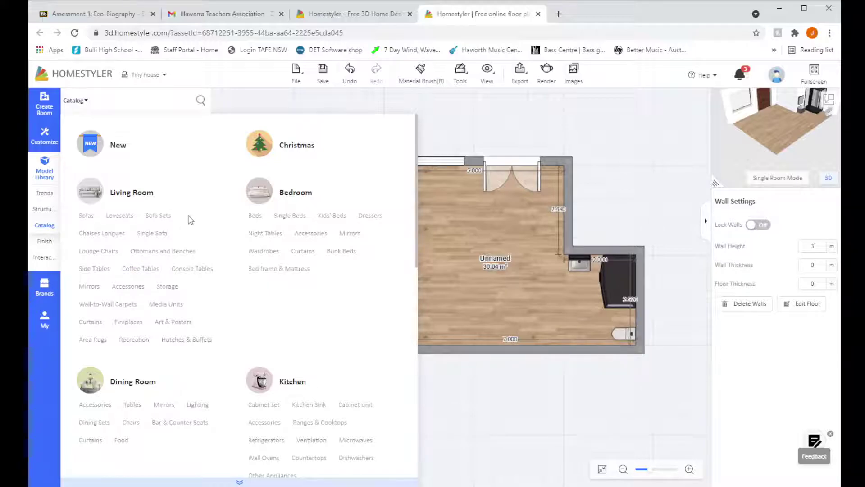
click(88, 217)
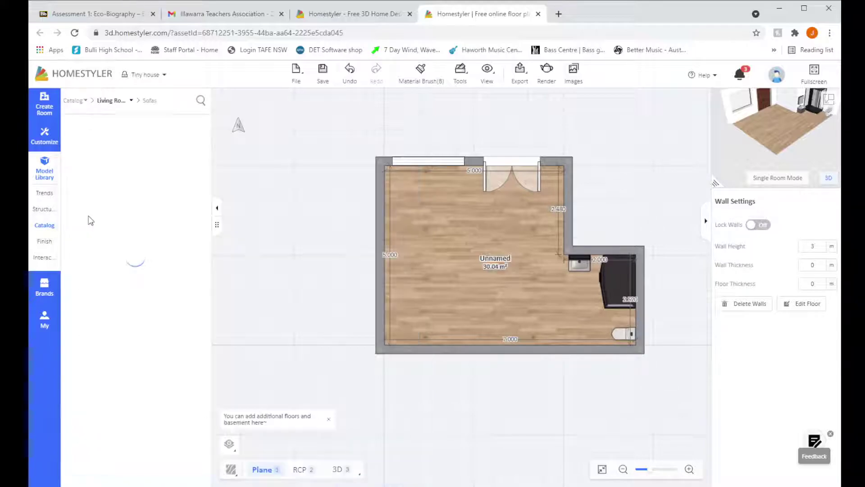
mouse_move(126, 360)
drag(126, 360, 426, 200)
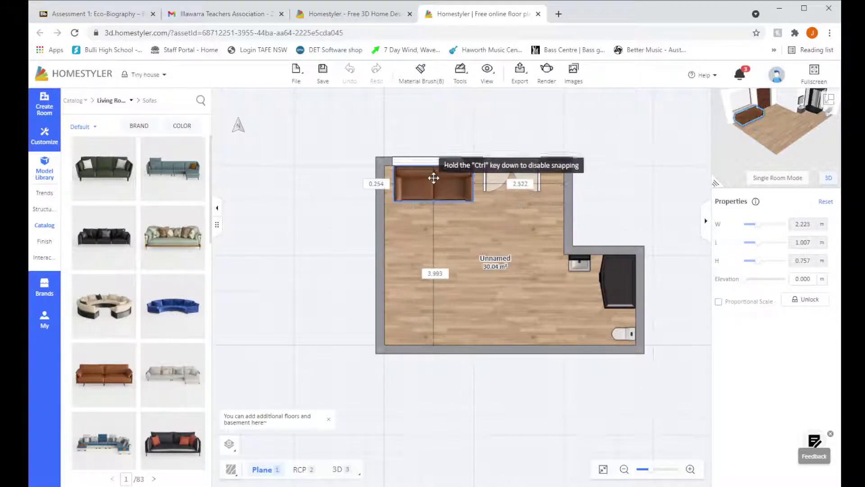
mouse_move(434, 178)
mouse_down()
mouse_move(464, 266)
mouse_move(371, 248)
mouse_move(394, 246)
mouse_move(437, 183)
mouse_move(417, 238)
mouse_move(437, 182)
mouse_up()
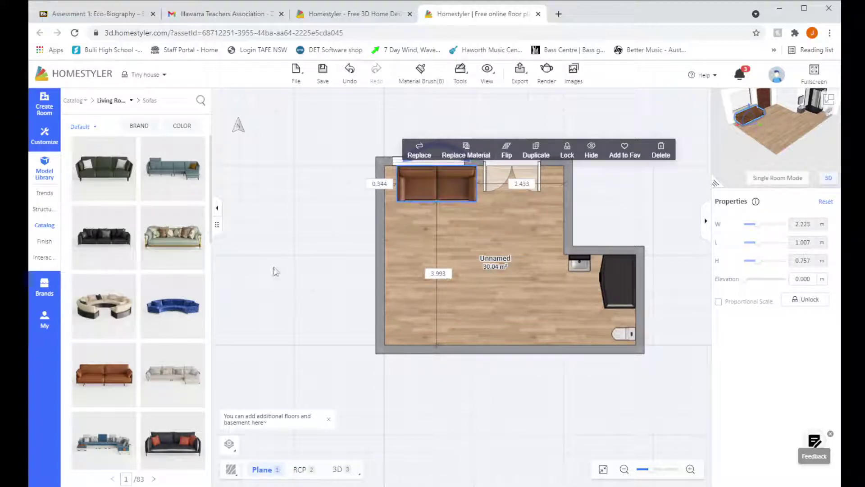
Step: Place the black double bed from the bedroom catalog with its headboard against the left wall, about 0.22 m from the bottom wall, and save the design
mouse_move(44, 225)
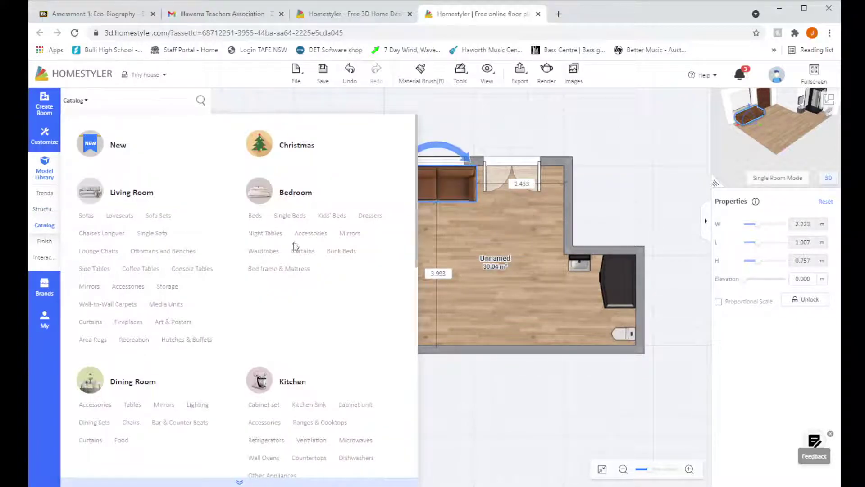
click(255, 216)
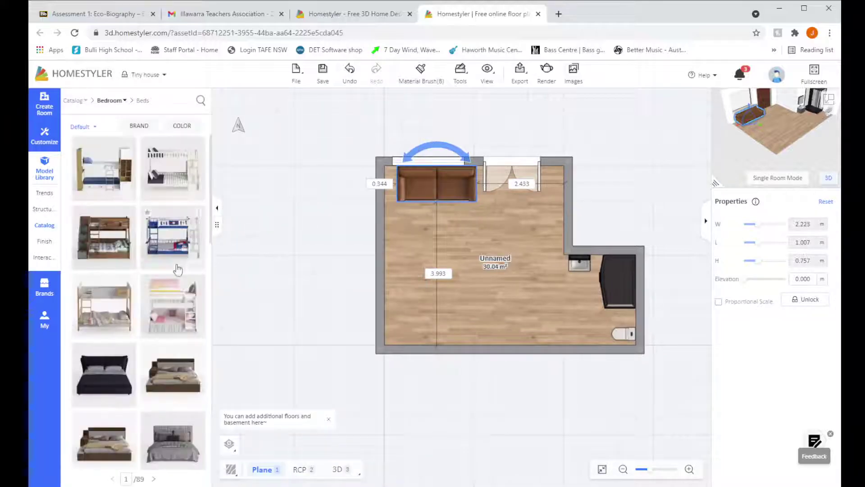
drag(113, 383, 427, 300)
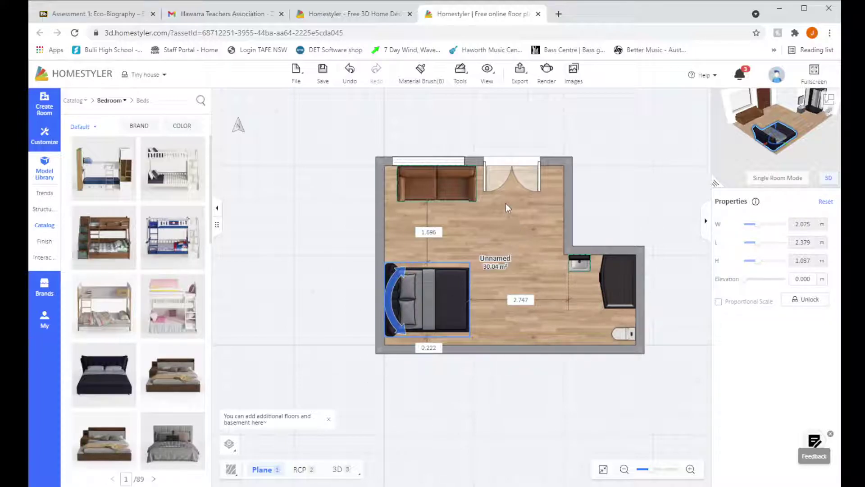
click(347, 238)
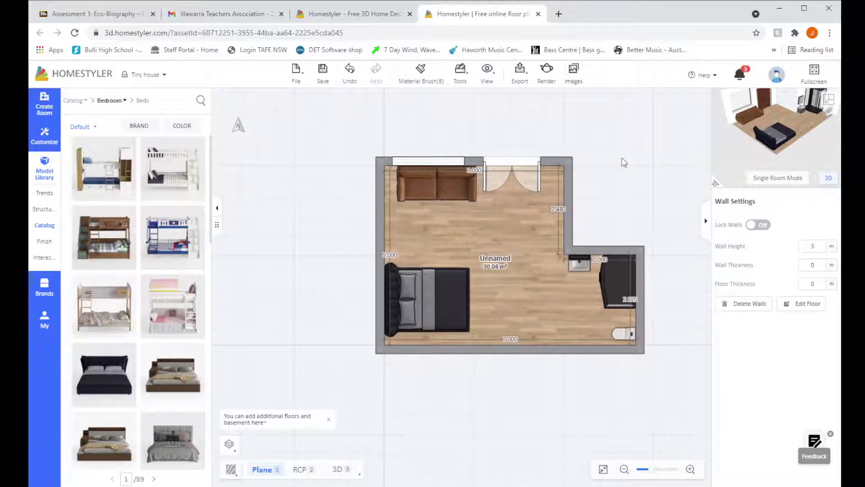
click(320, 70)
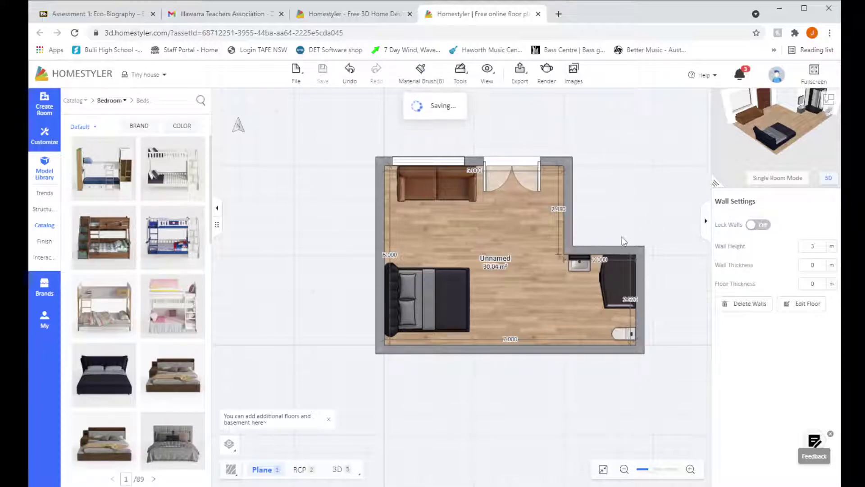